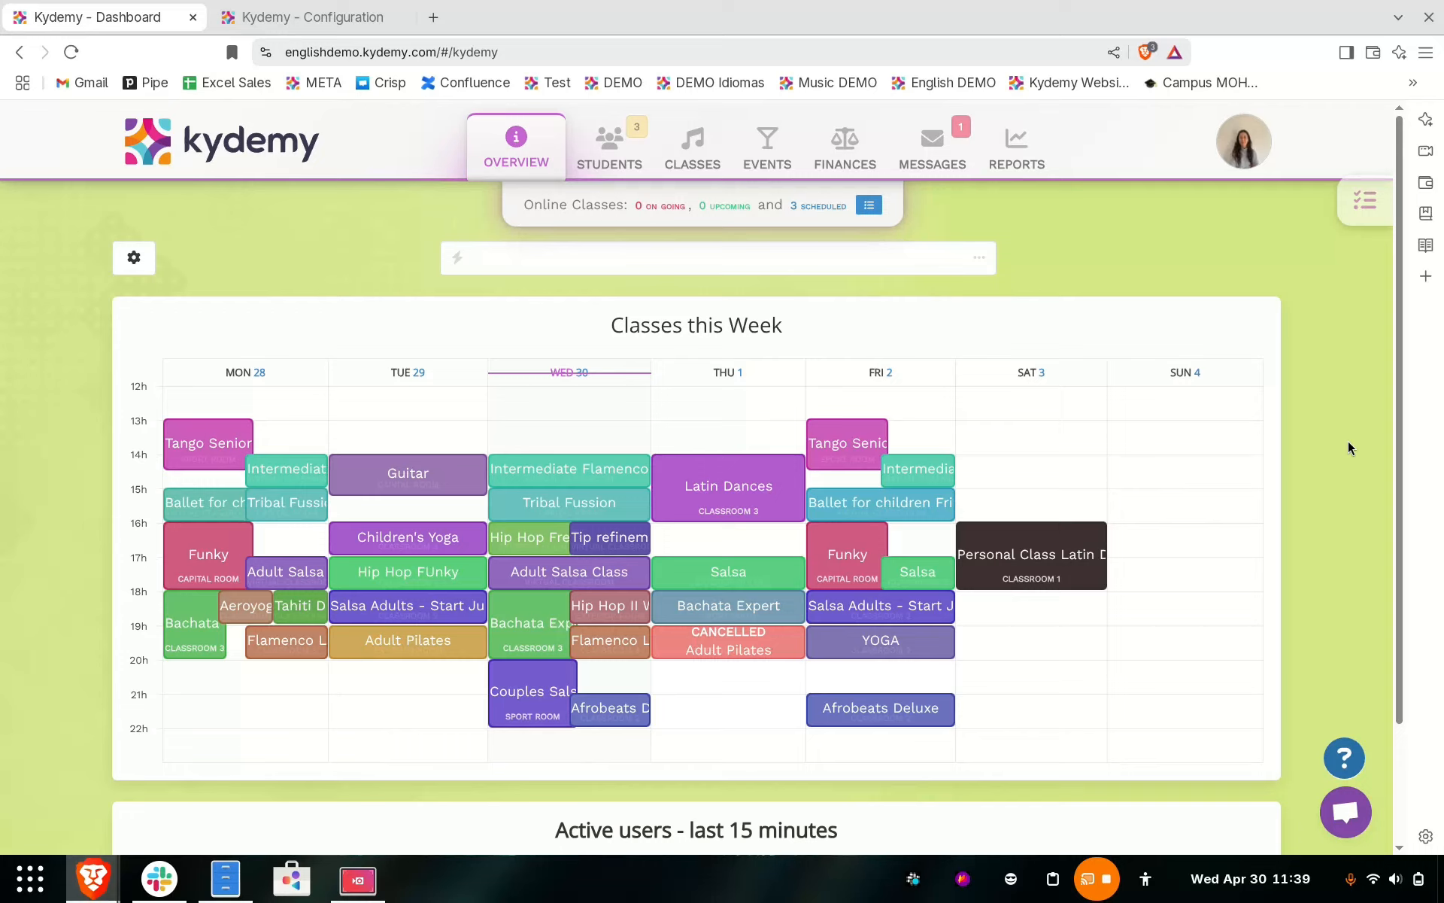
- Open the Classrooms & Locations section of the platform configuration
left_click(1268, 152)
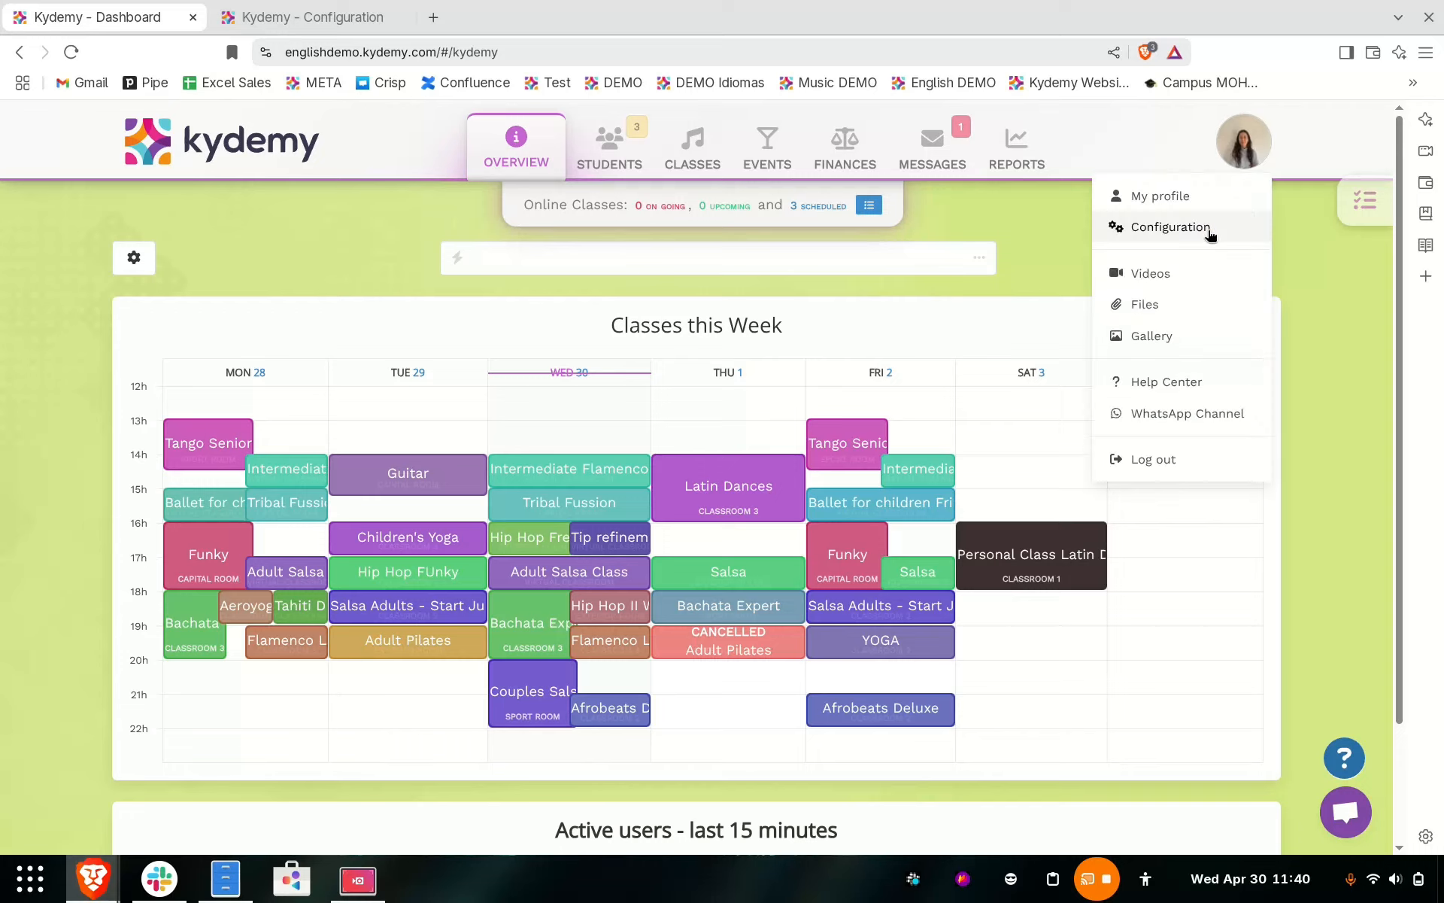
left_click(1208, 232)
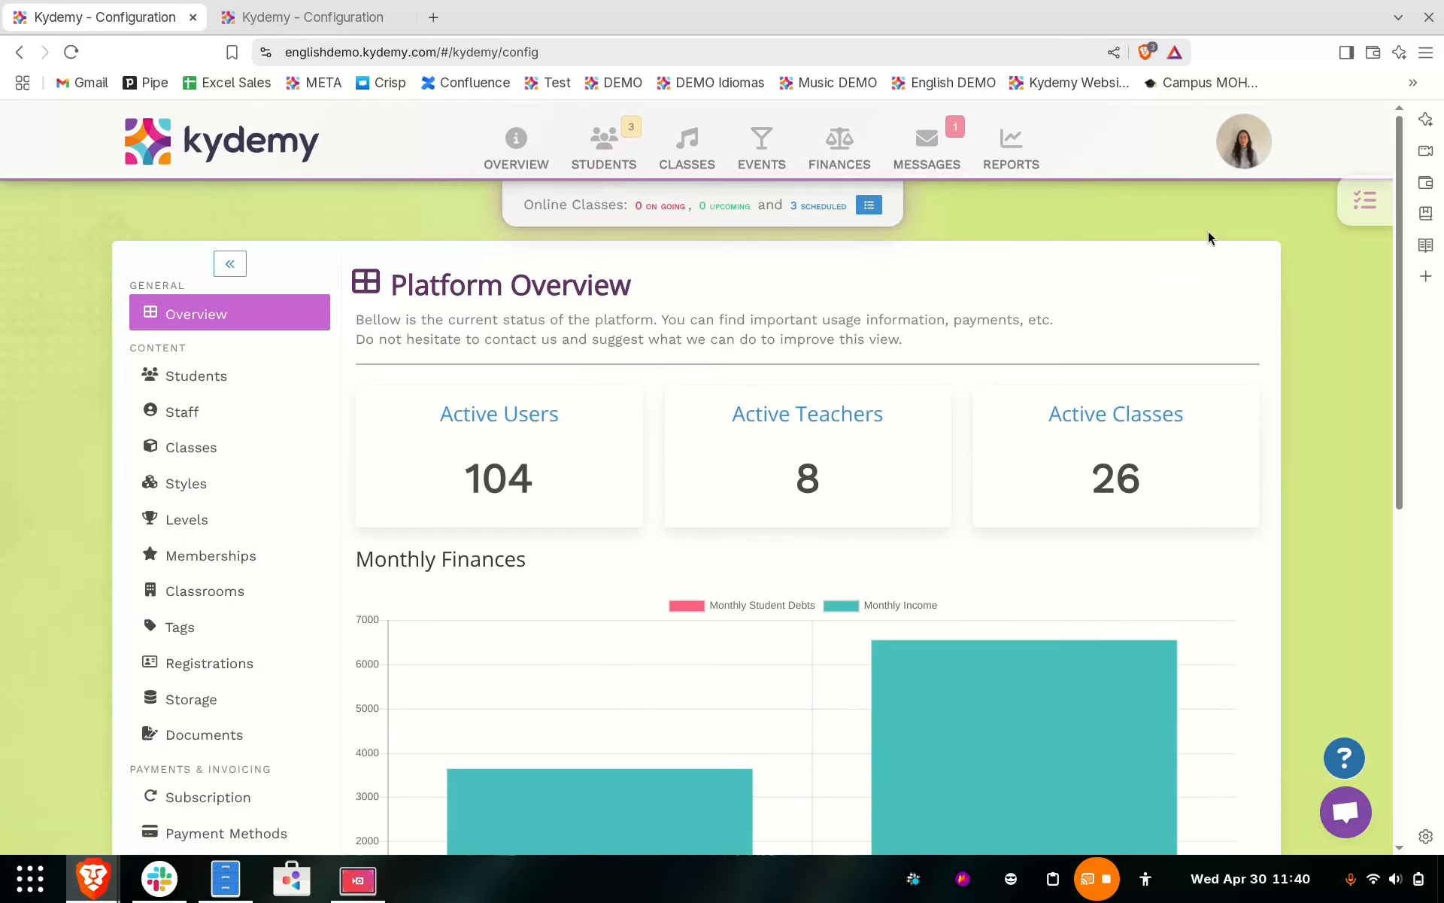
left_click(226, 590)
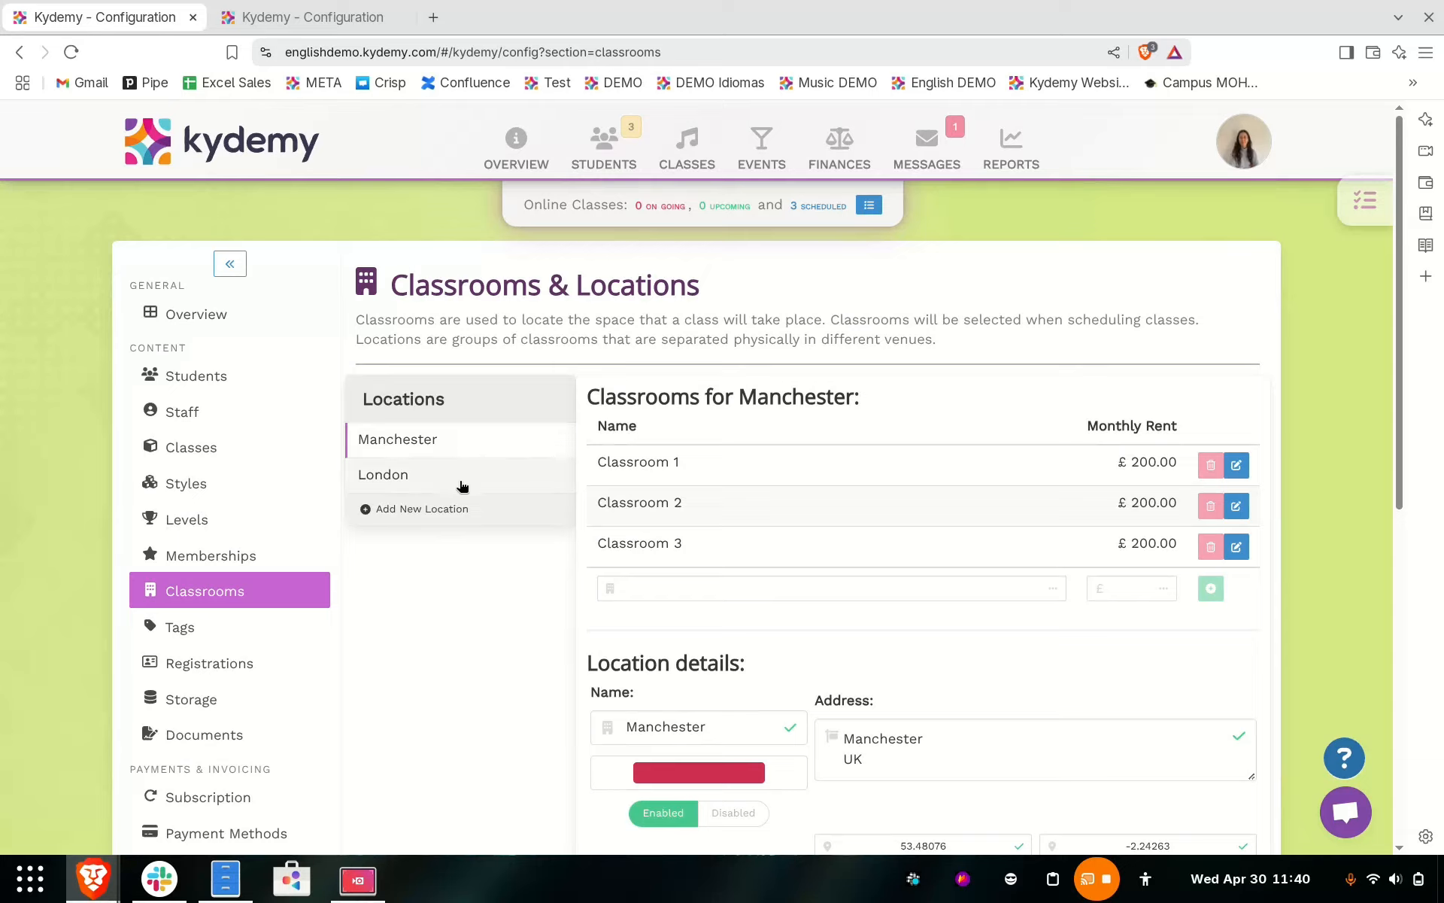
- Create a new location by searching for Newcastle and choosing the "Newcastle, UK" result
left_click(442, 515)
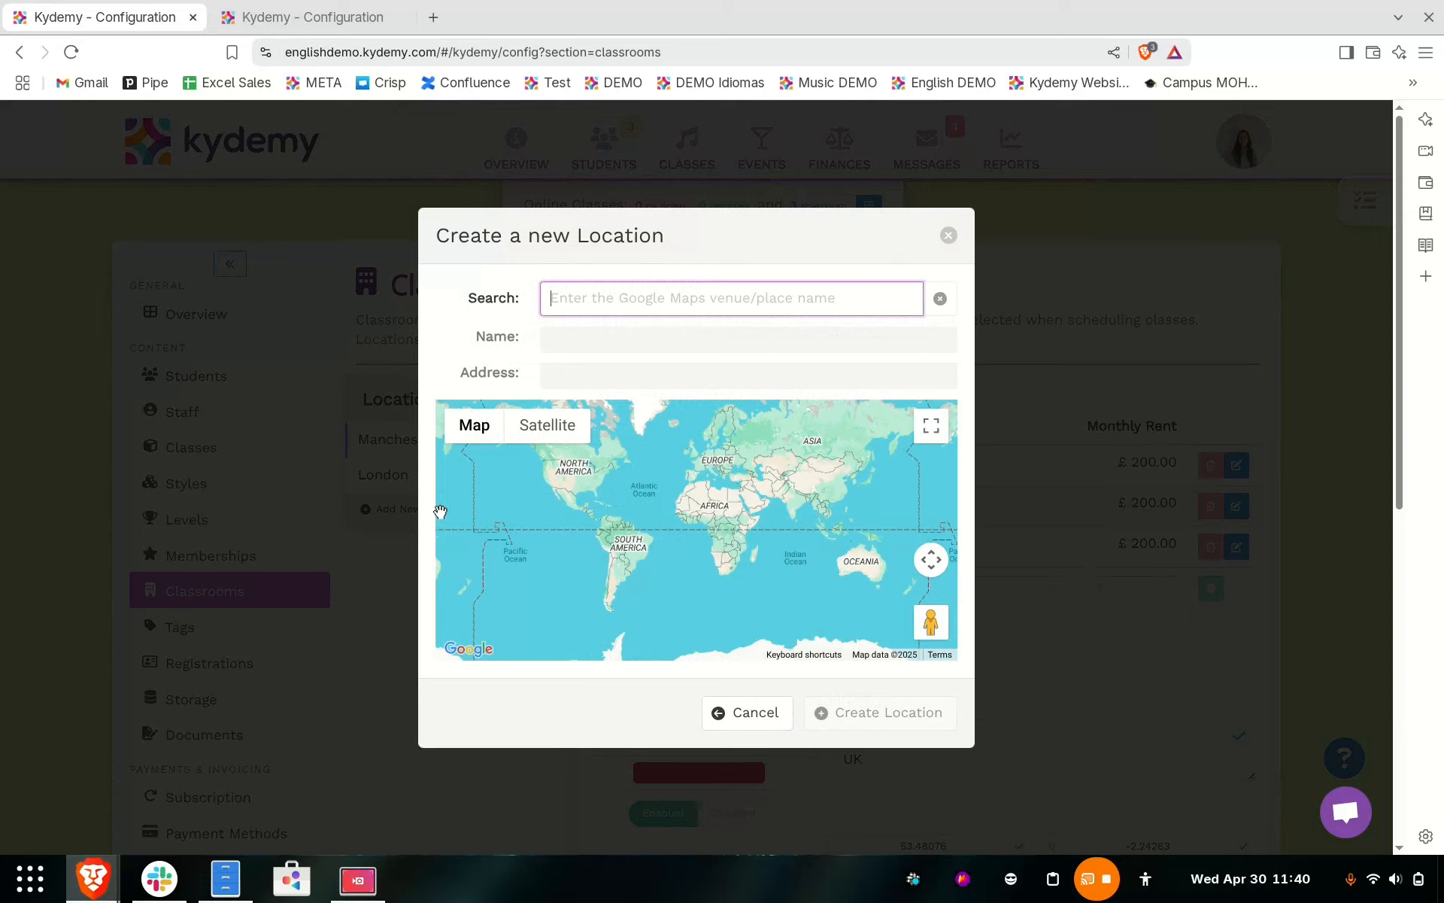
type("Newcastle")
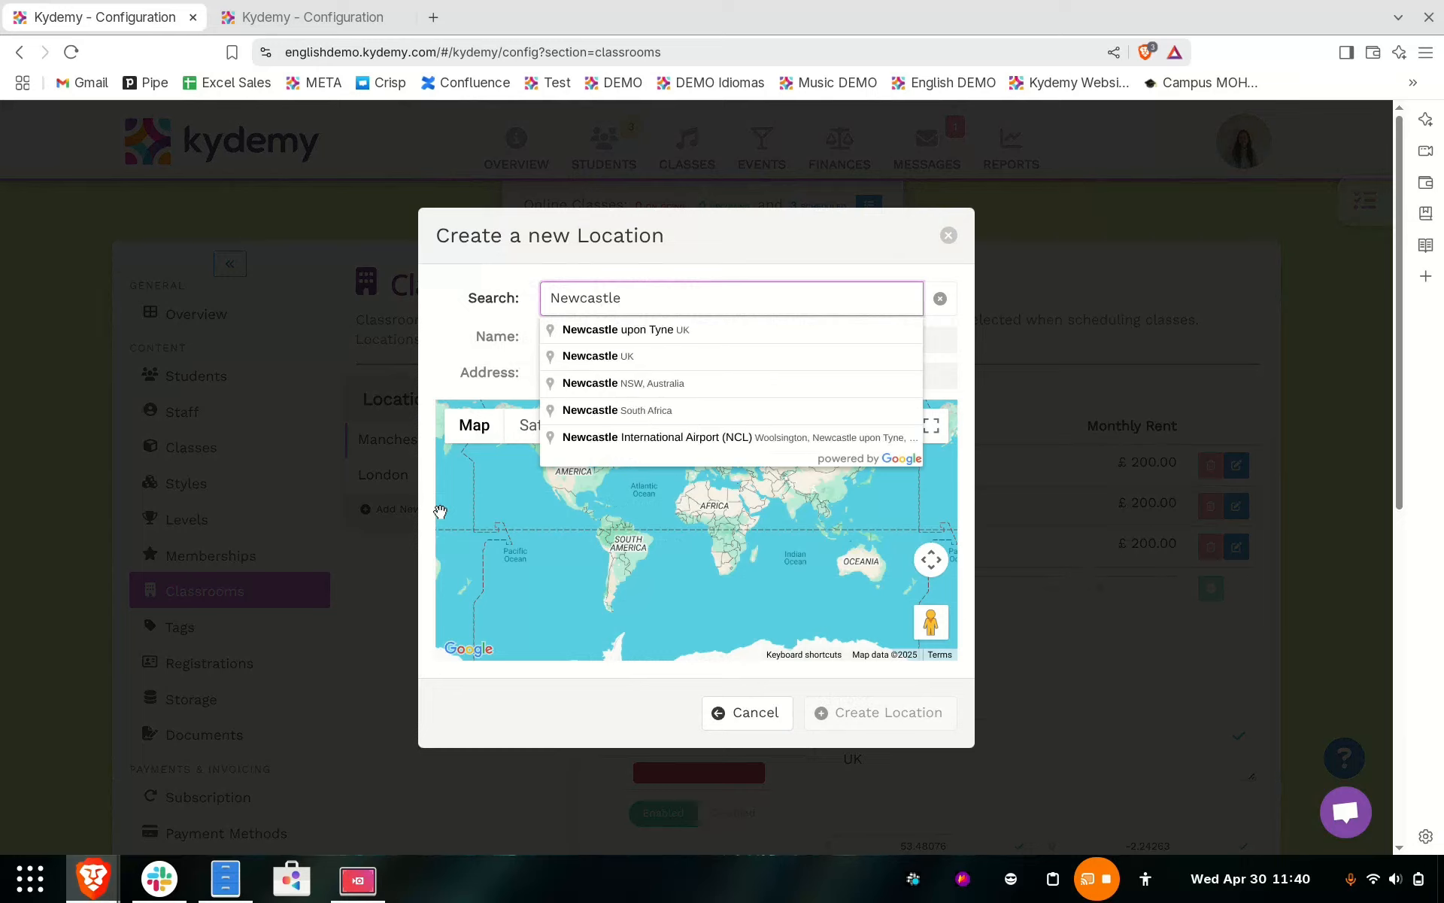
left_click(666, 360)
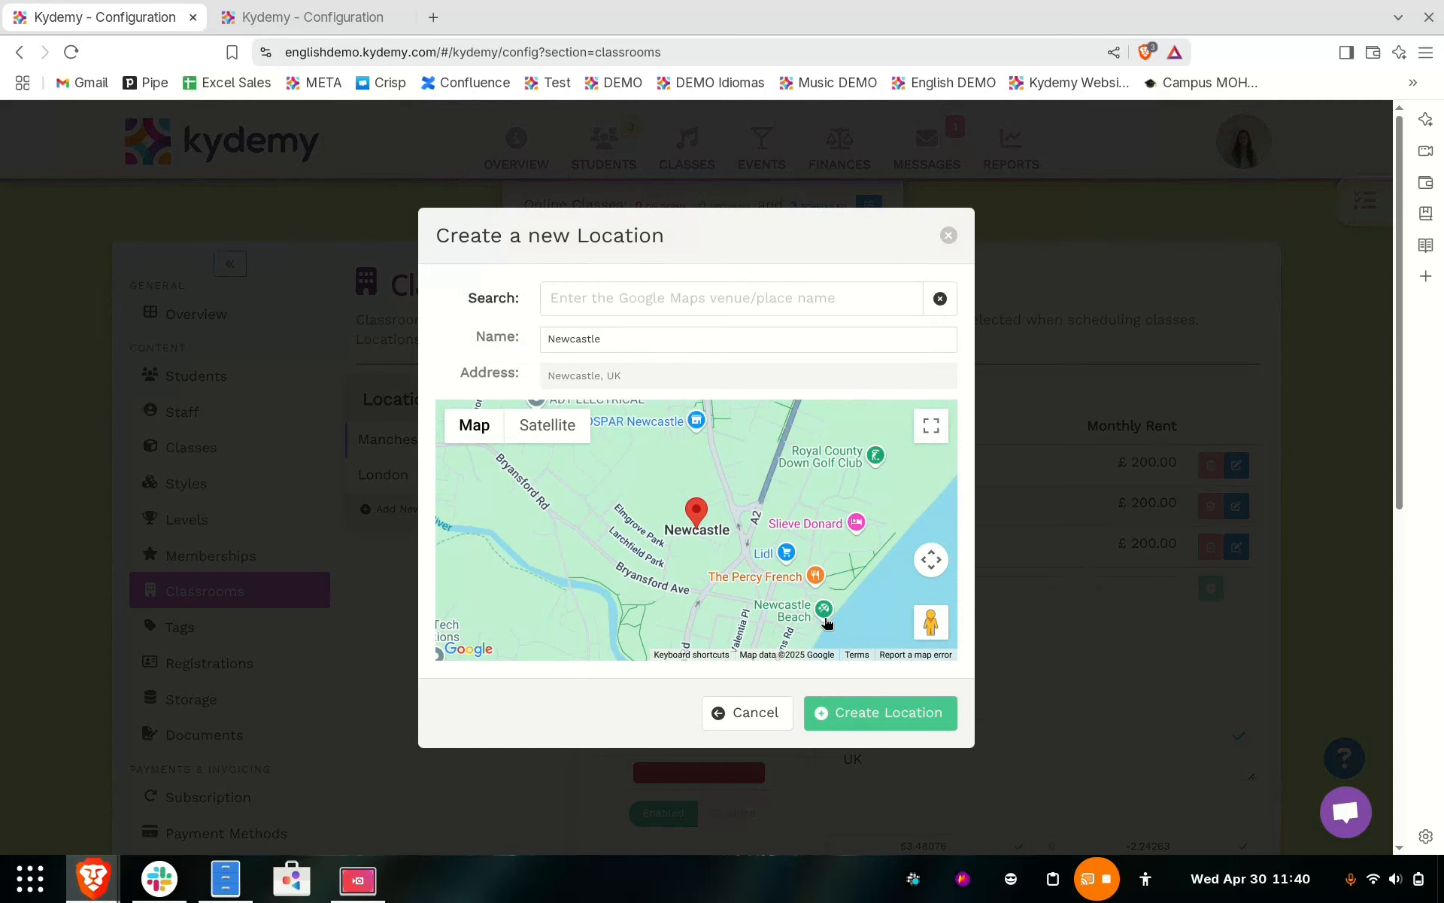
left_click(880, 711)
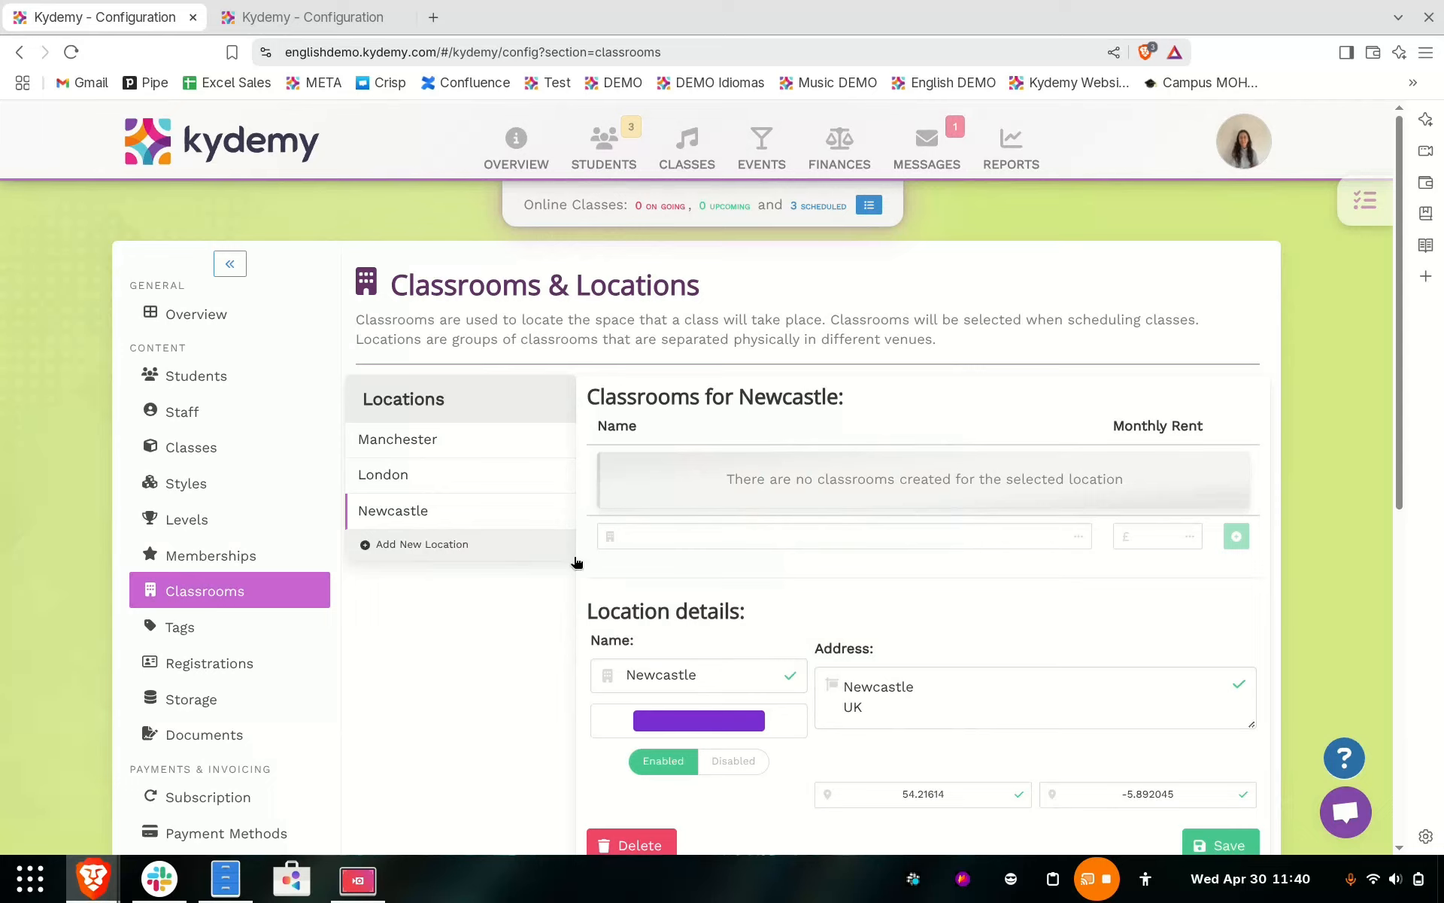
- Add a classroom named "Exterior Room" with a monthly rent of £0 to the Newcastle location
left_click(664, 536)
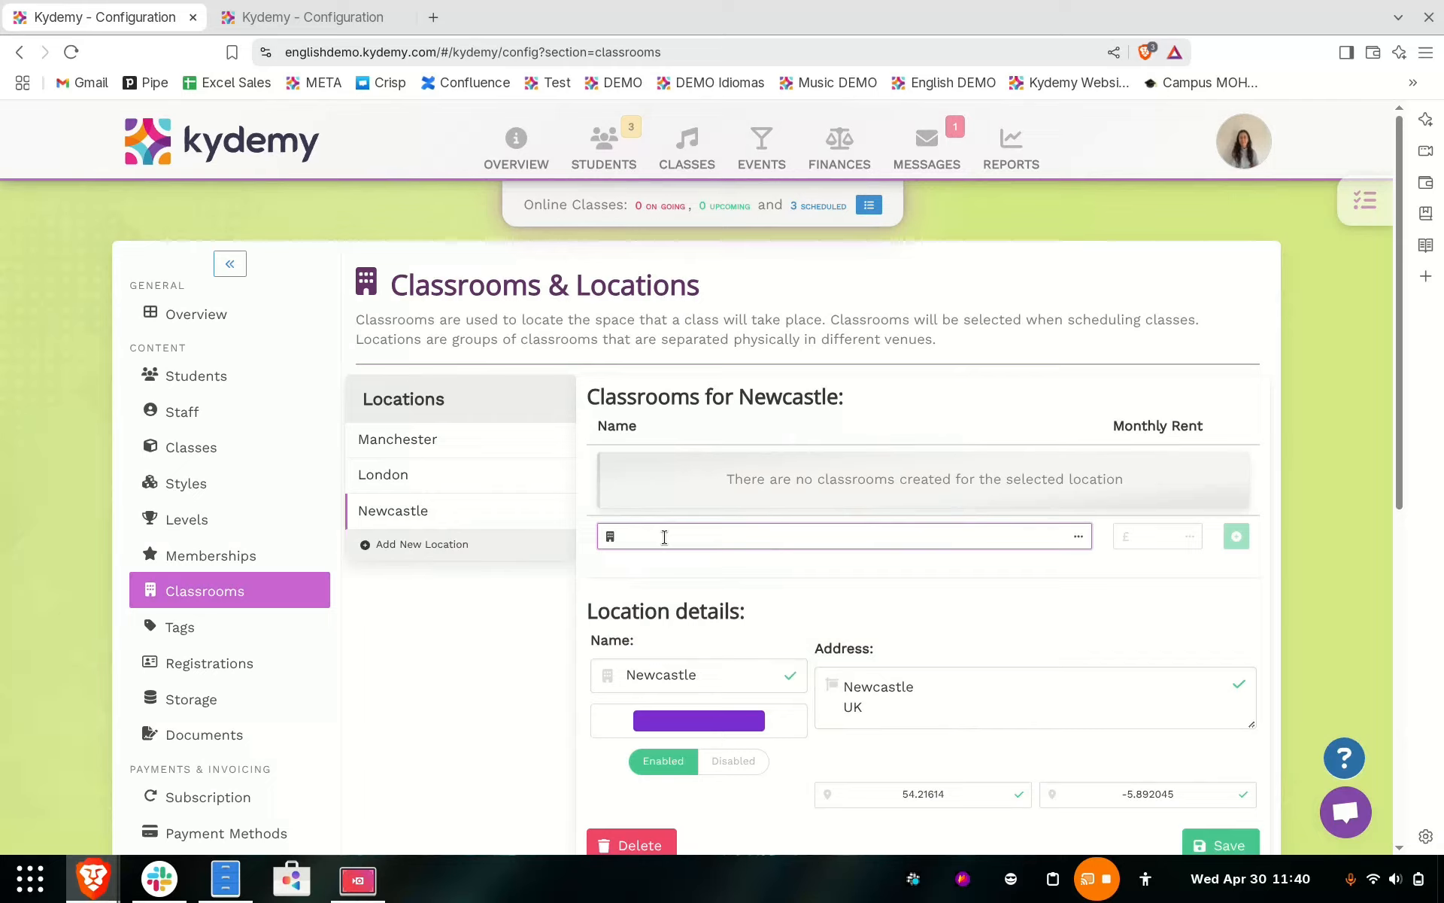
type("Exterior Room")
left_click(1161, 541)
type("0")
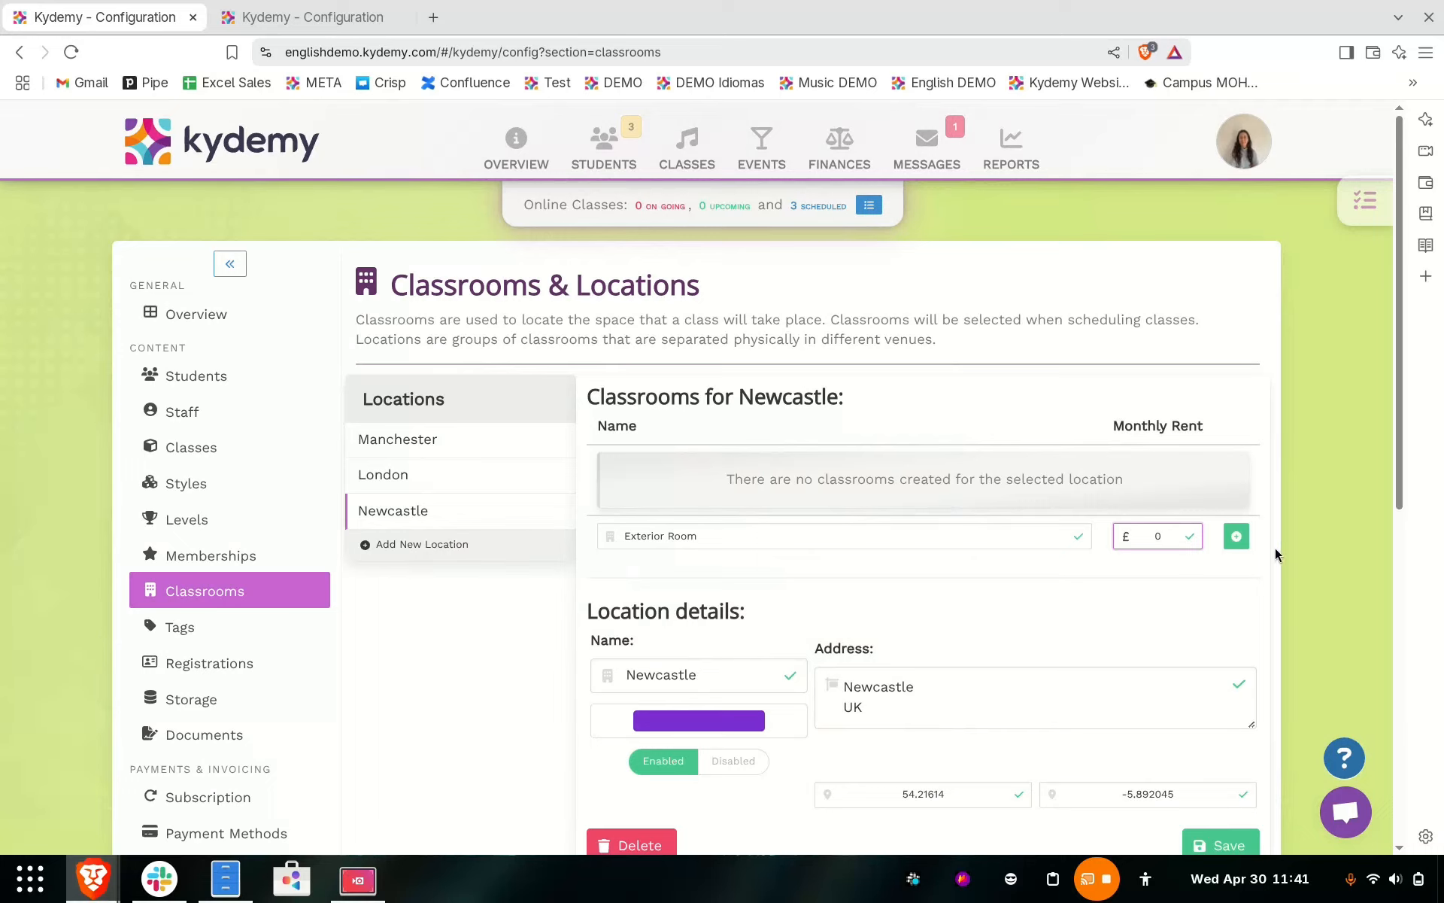
left_click(1236, 538)
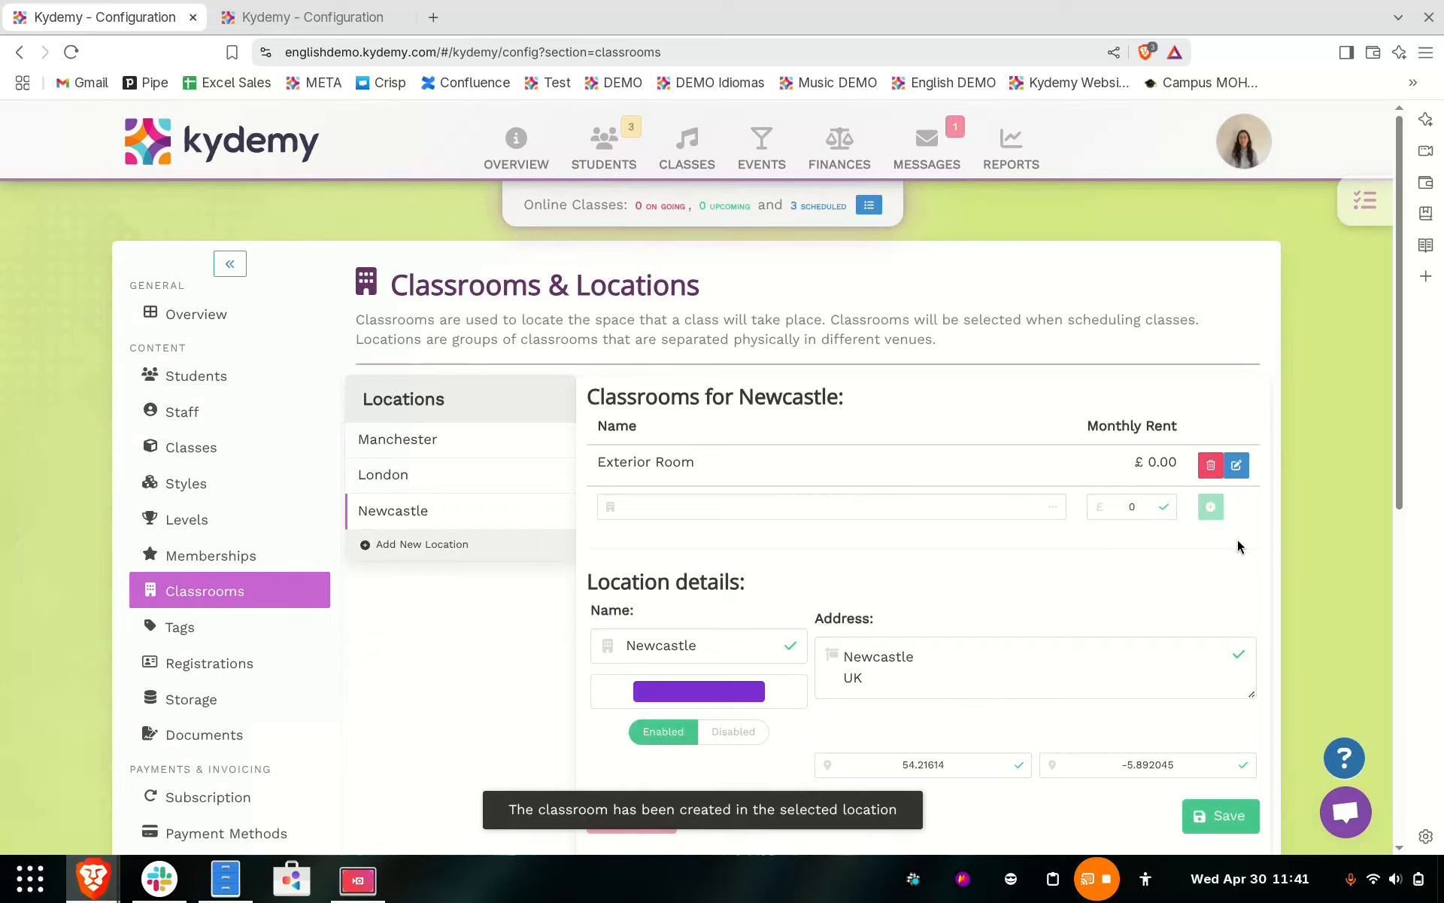
- Add a second Newcastle classroom named "Indoor Room" with a monthly rent of £0
left_click(885, 503)
type("Indoor Room")
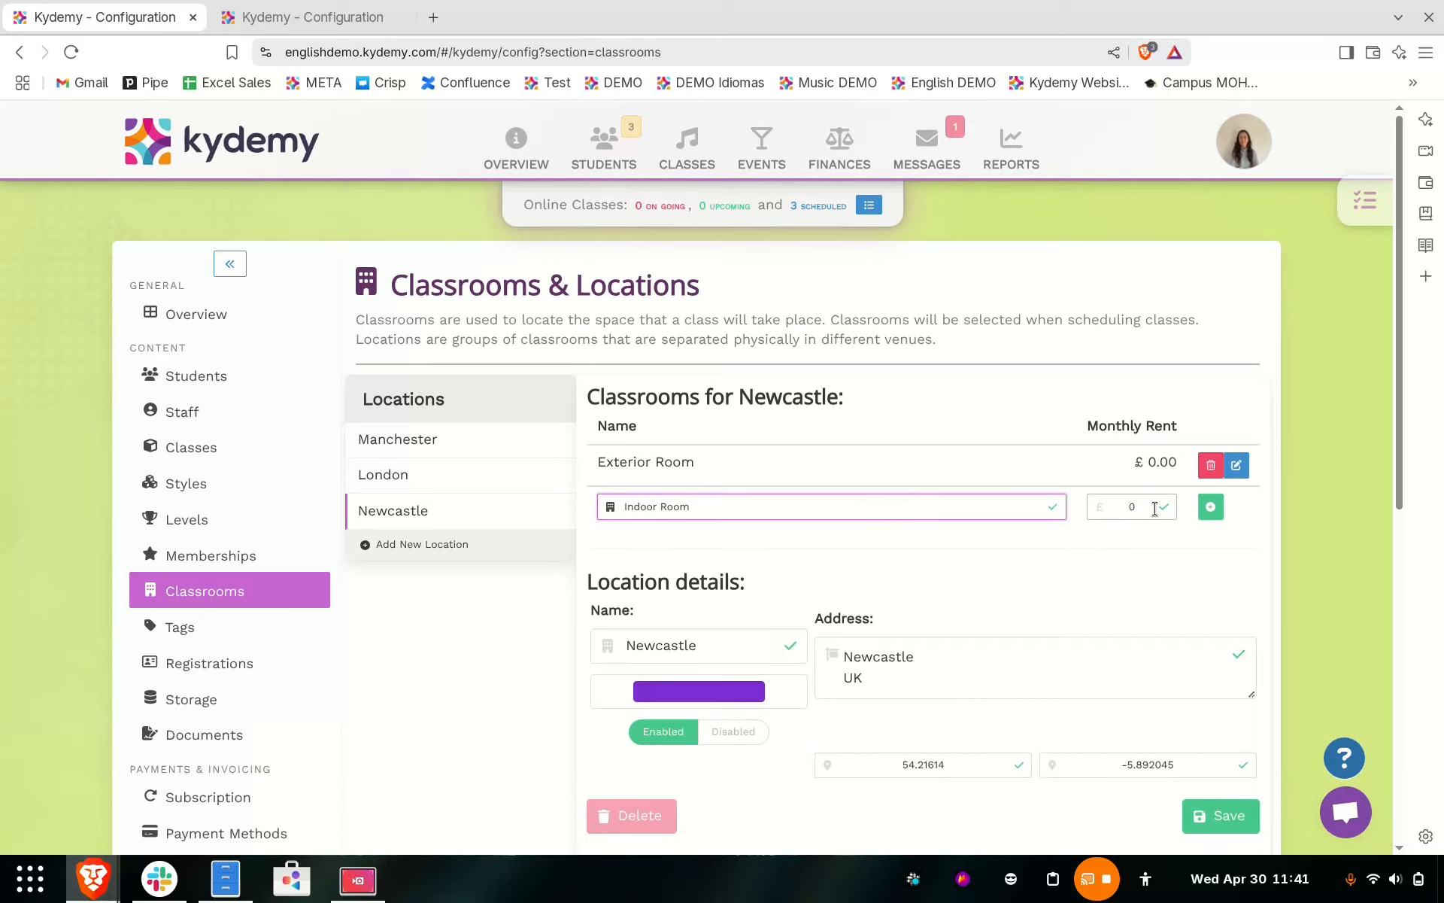
left_click(1213, 508)
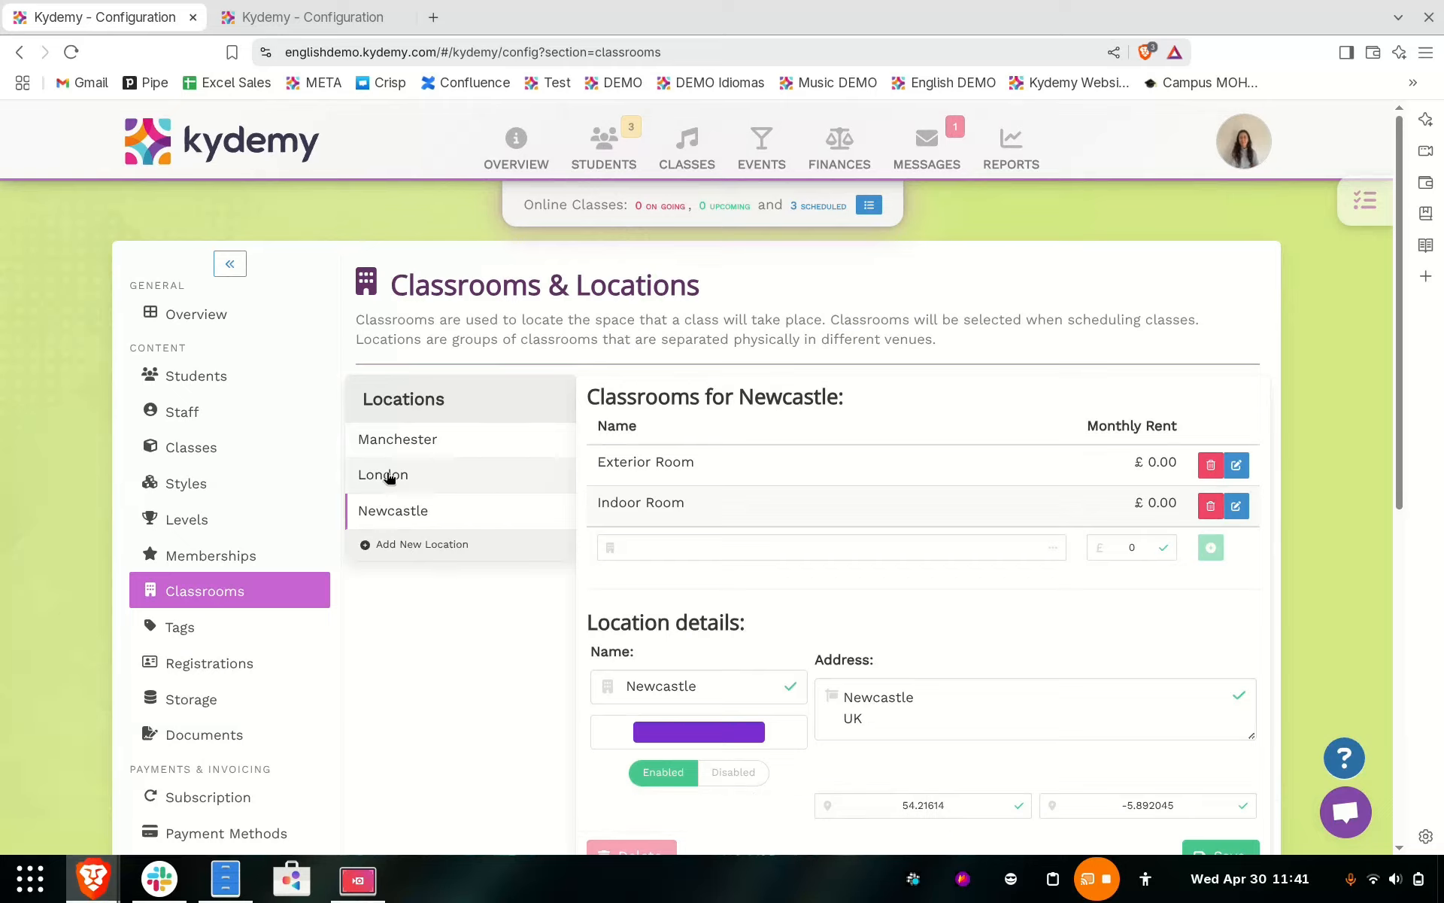
- Check the classrooms for Manchester, return to the Newcastle location and save its details
left_click(414, 443)
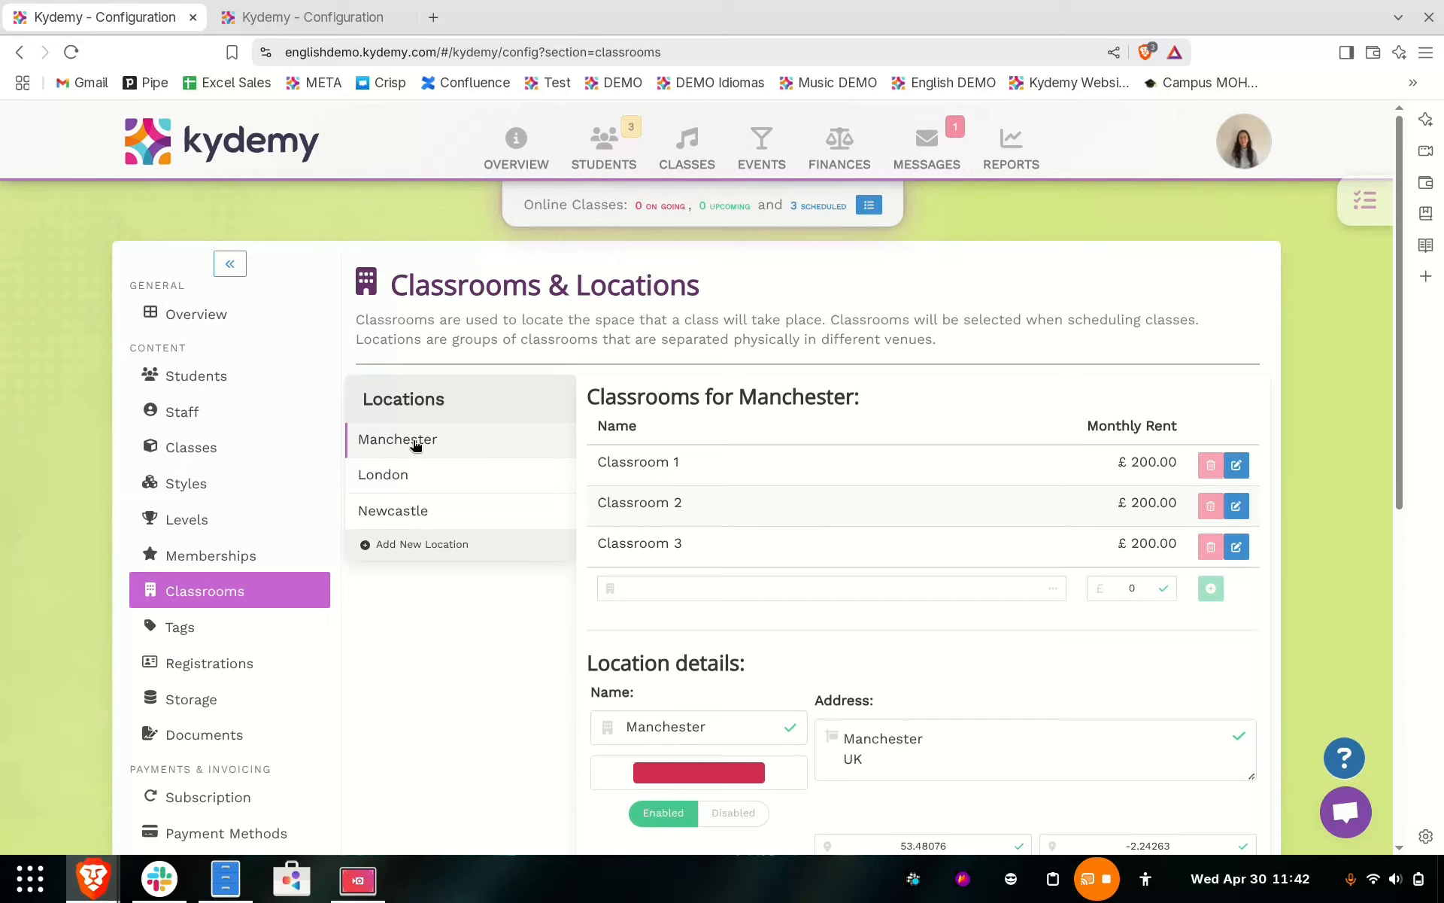
left_click(416, 503)
scroll(884, 594, "down", 6)
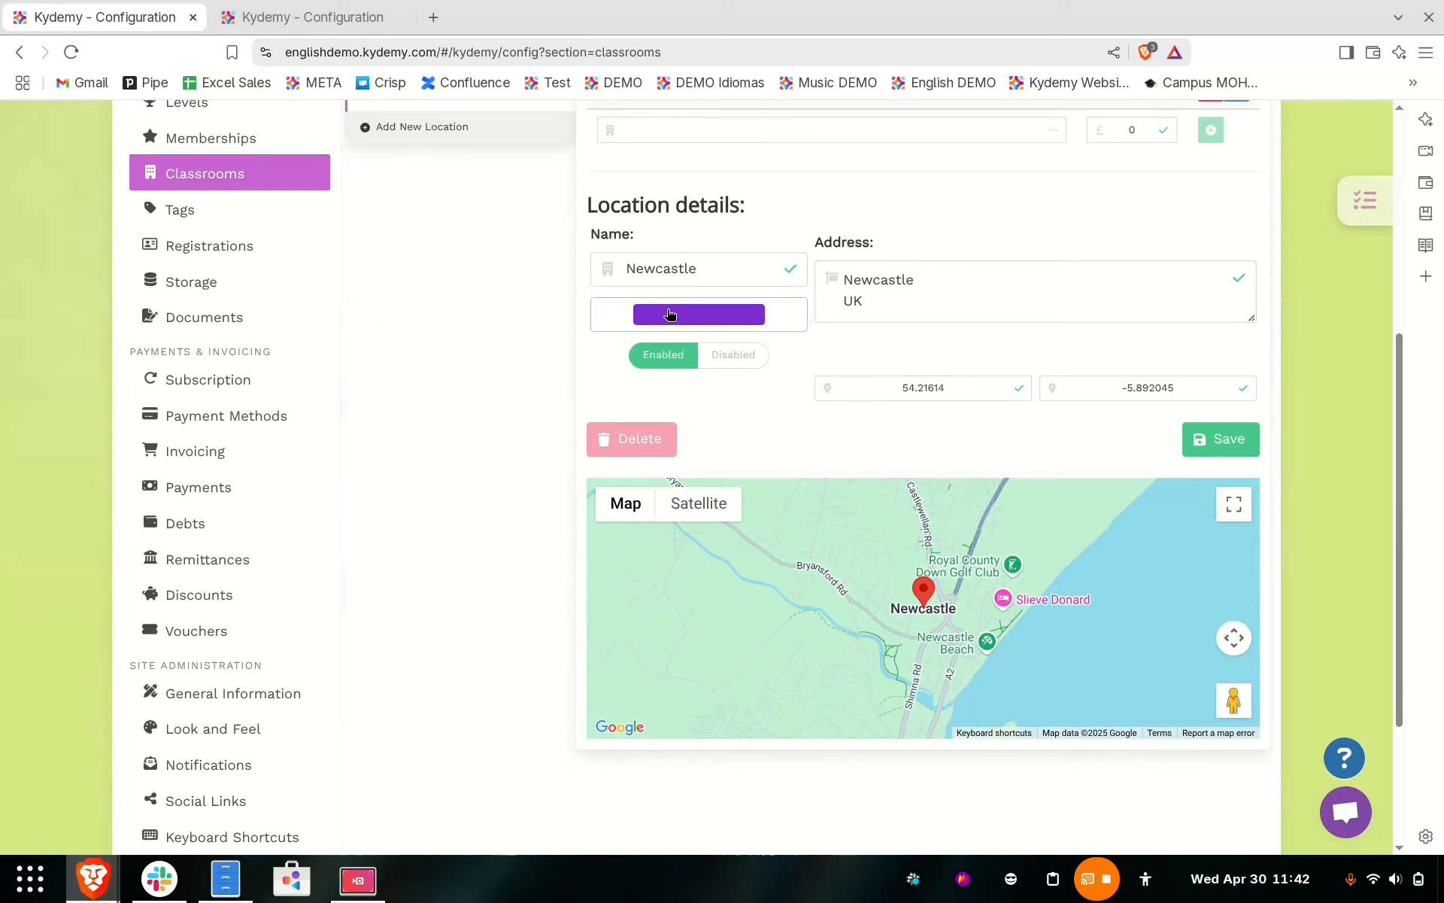
left_click(1224, 438)
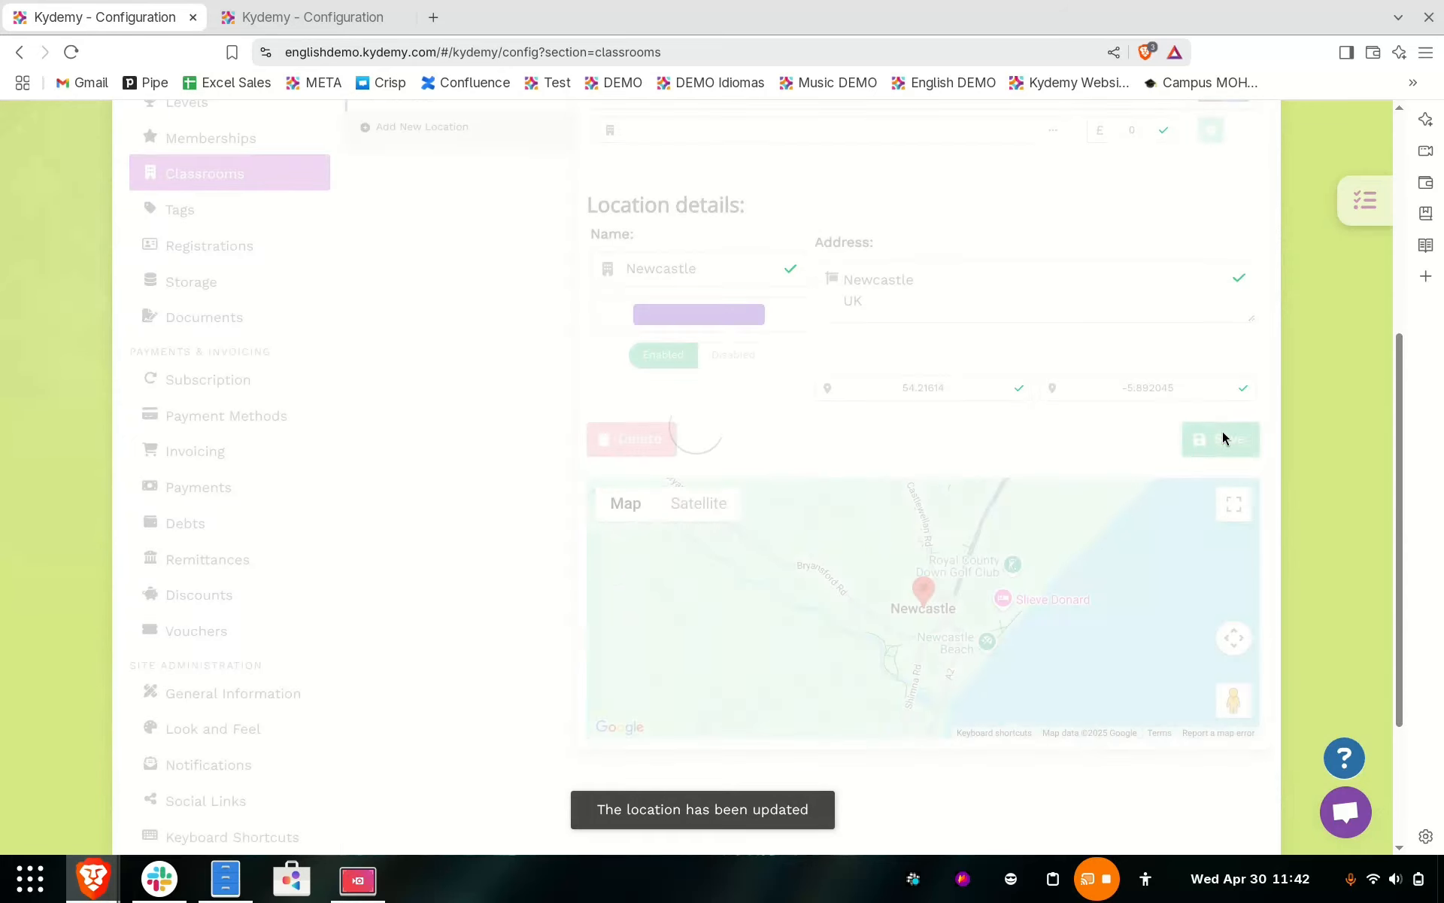
scroll(935, 380, "up", 5)
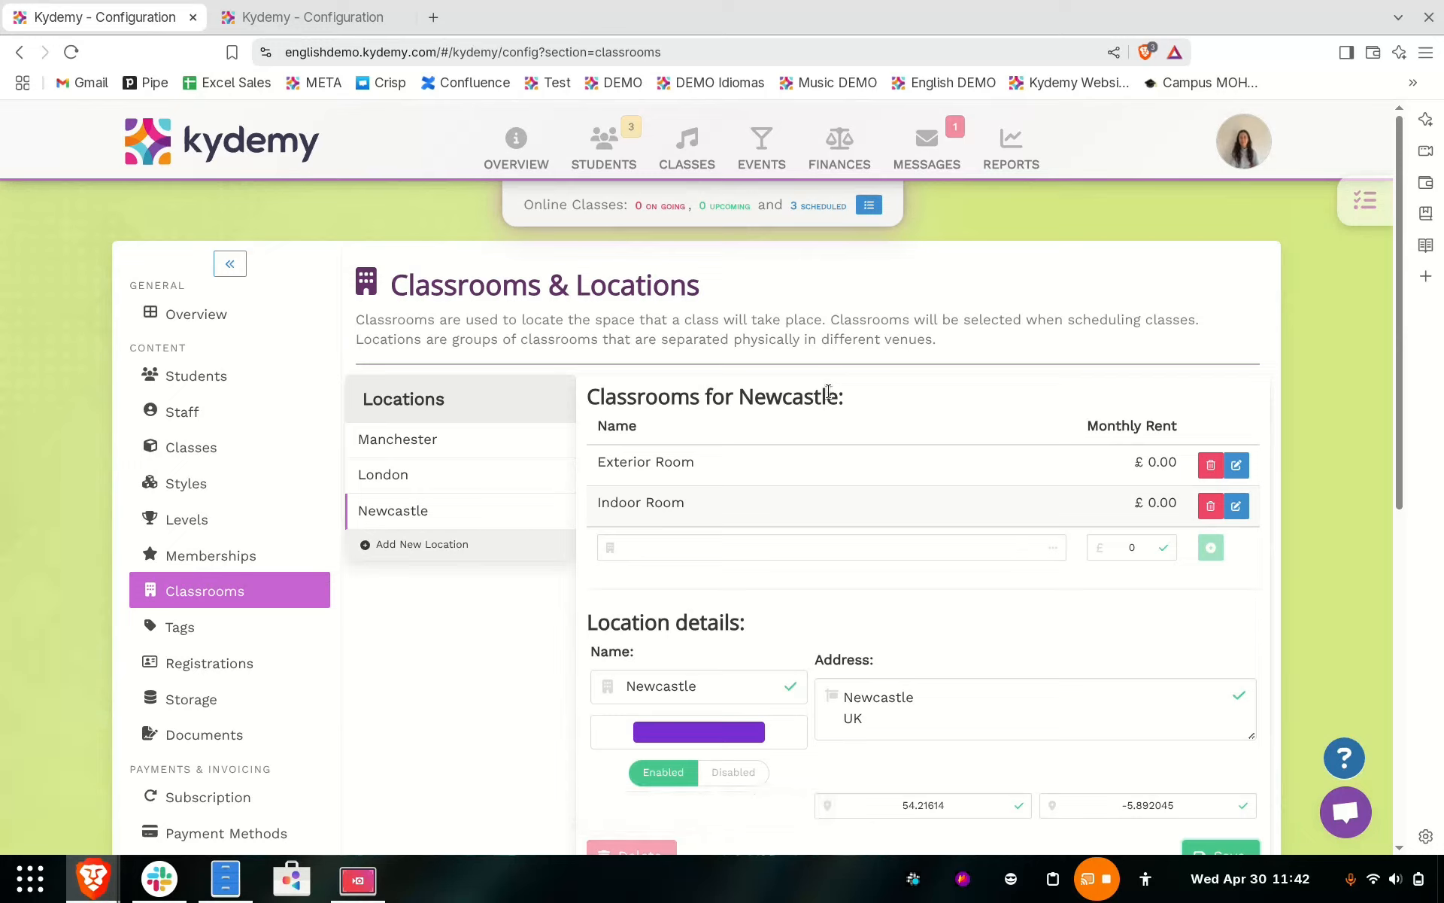
- Show the Location column in the students list and go to a further page of students
left_click(598, 152)
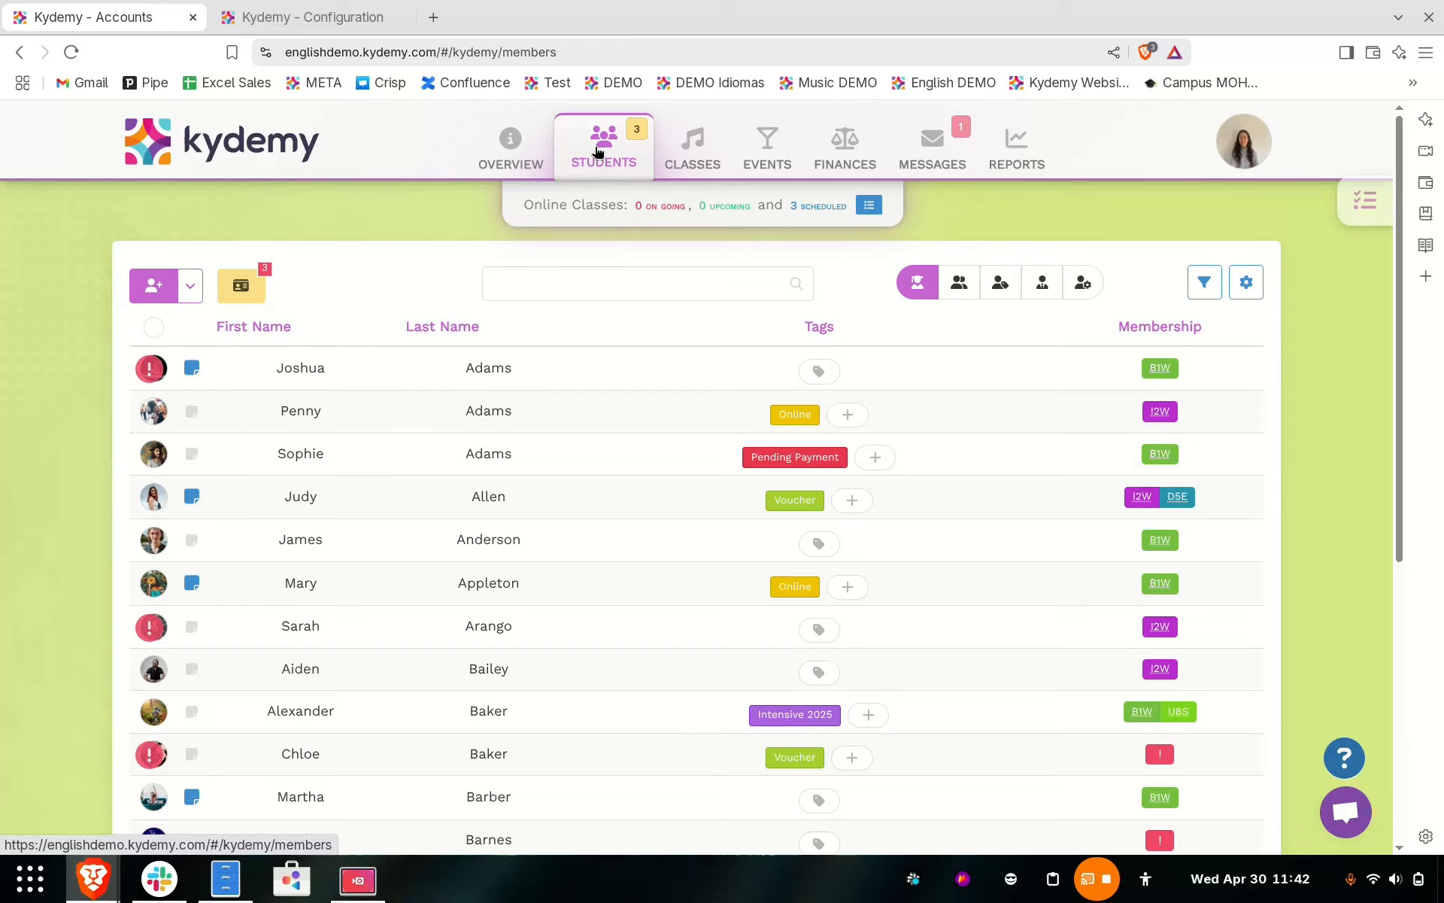
left_click(1242, 283)
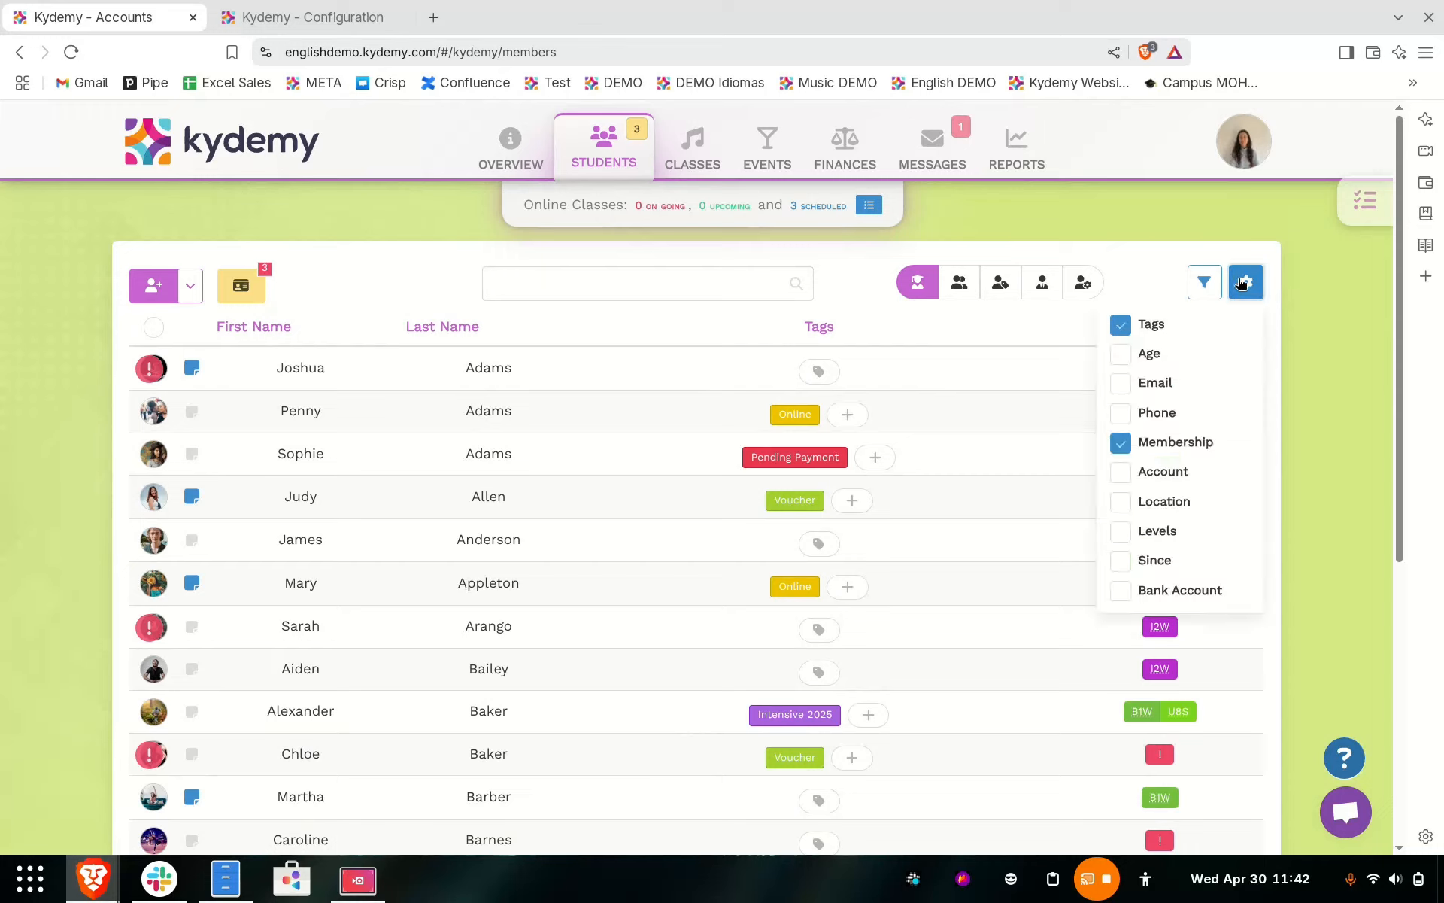
left_click(1120, 501)
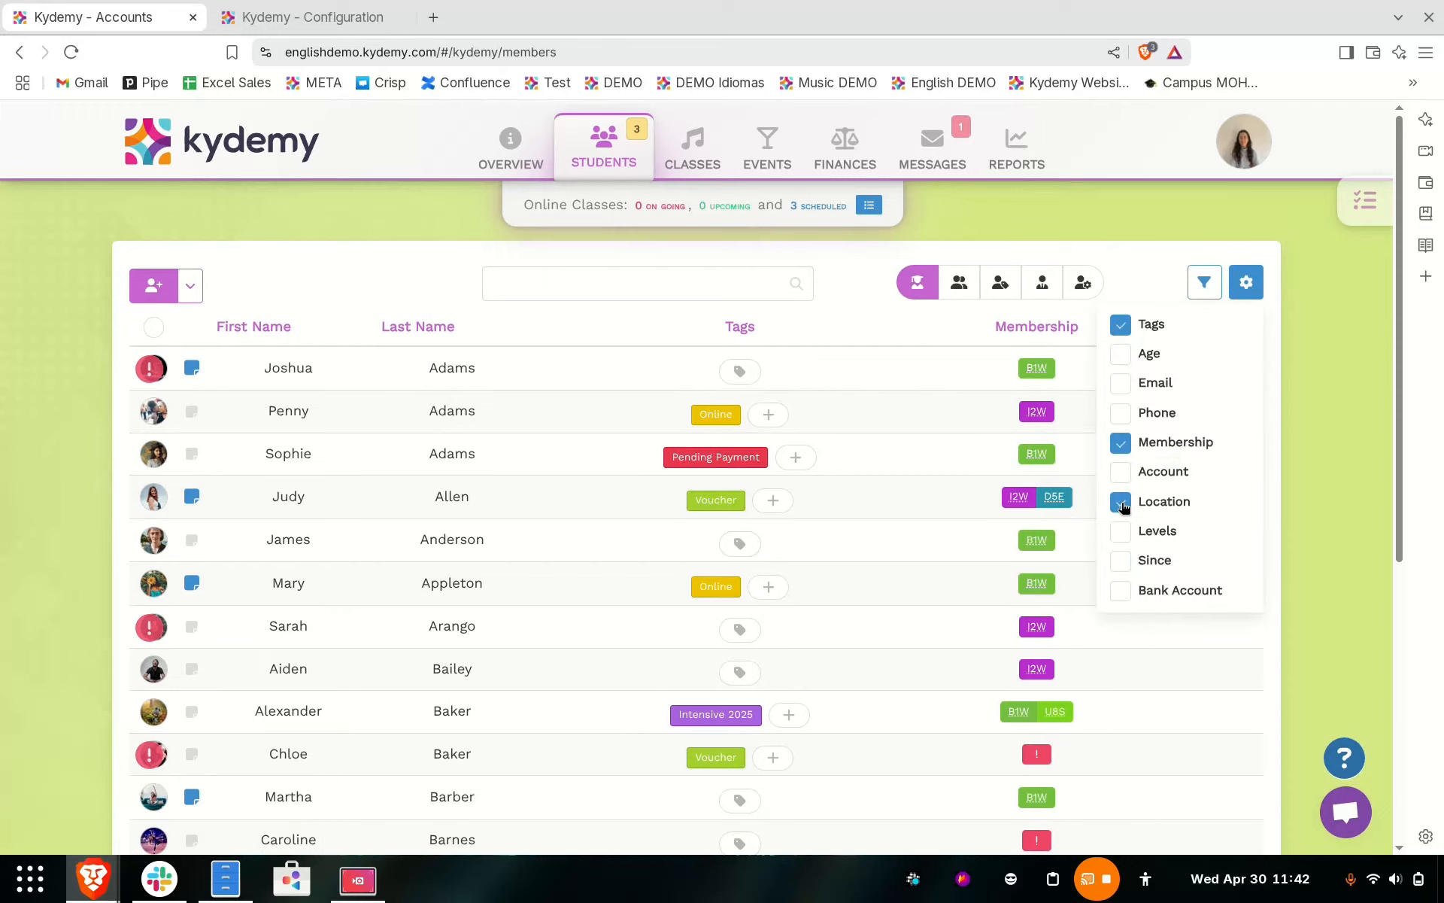
left_click(1245, 289)
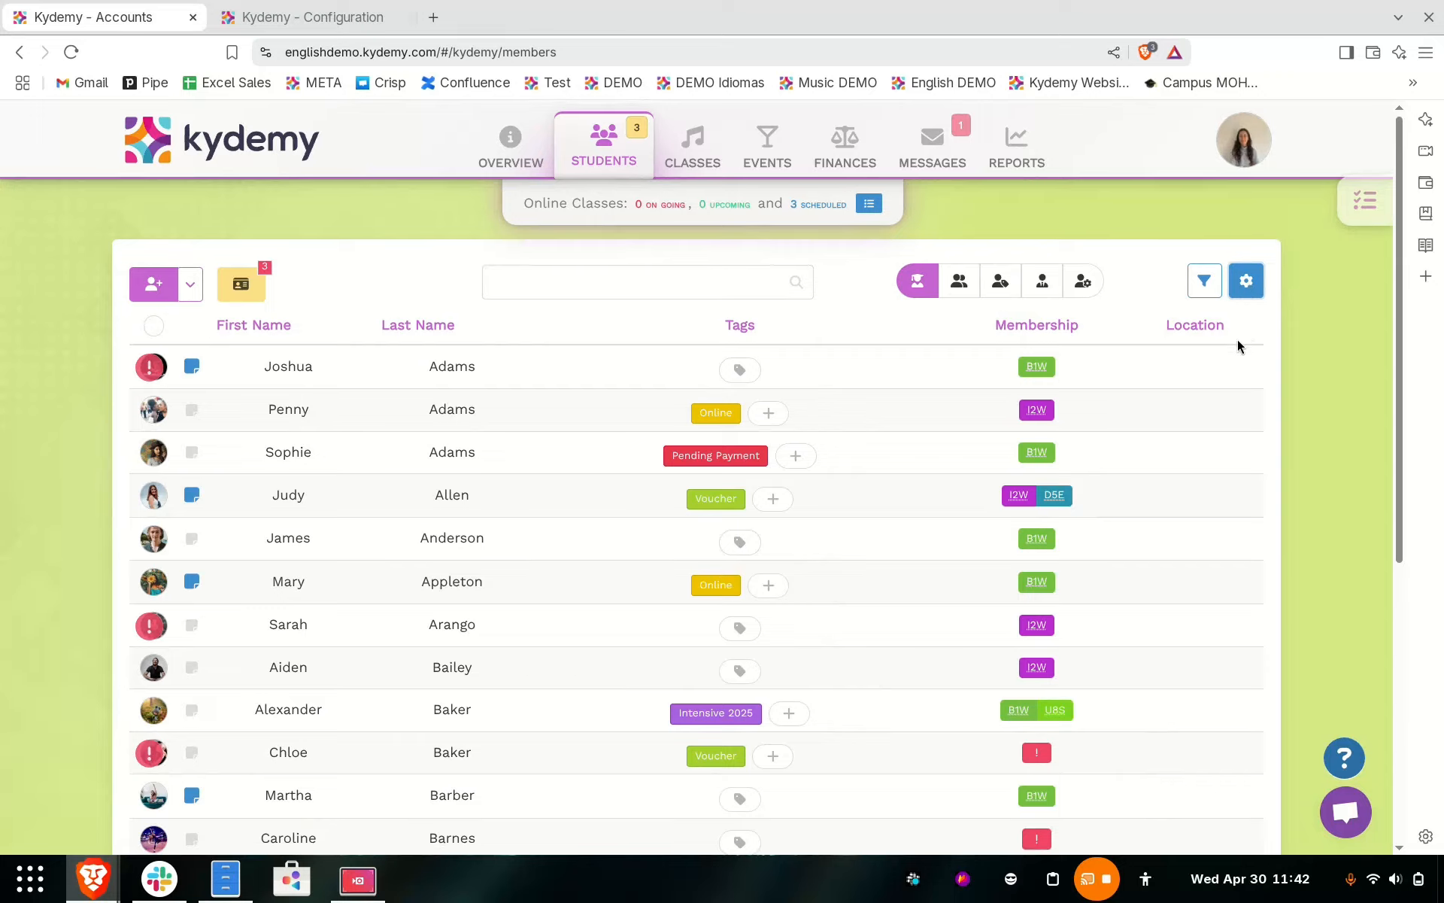
scroll(1233, 361, "down", 5)
left_click(1087, 758)
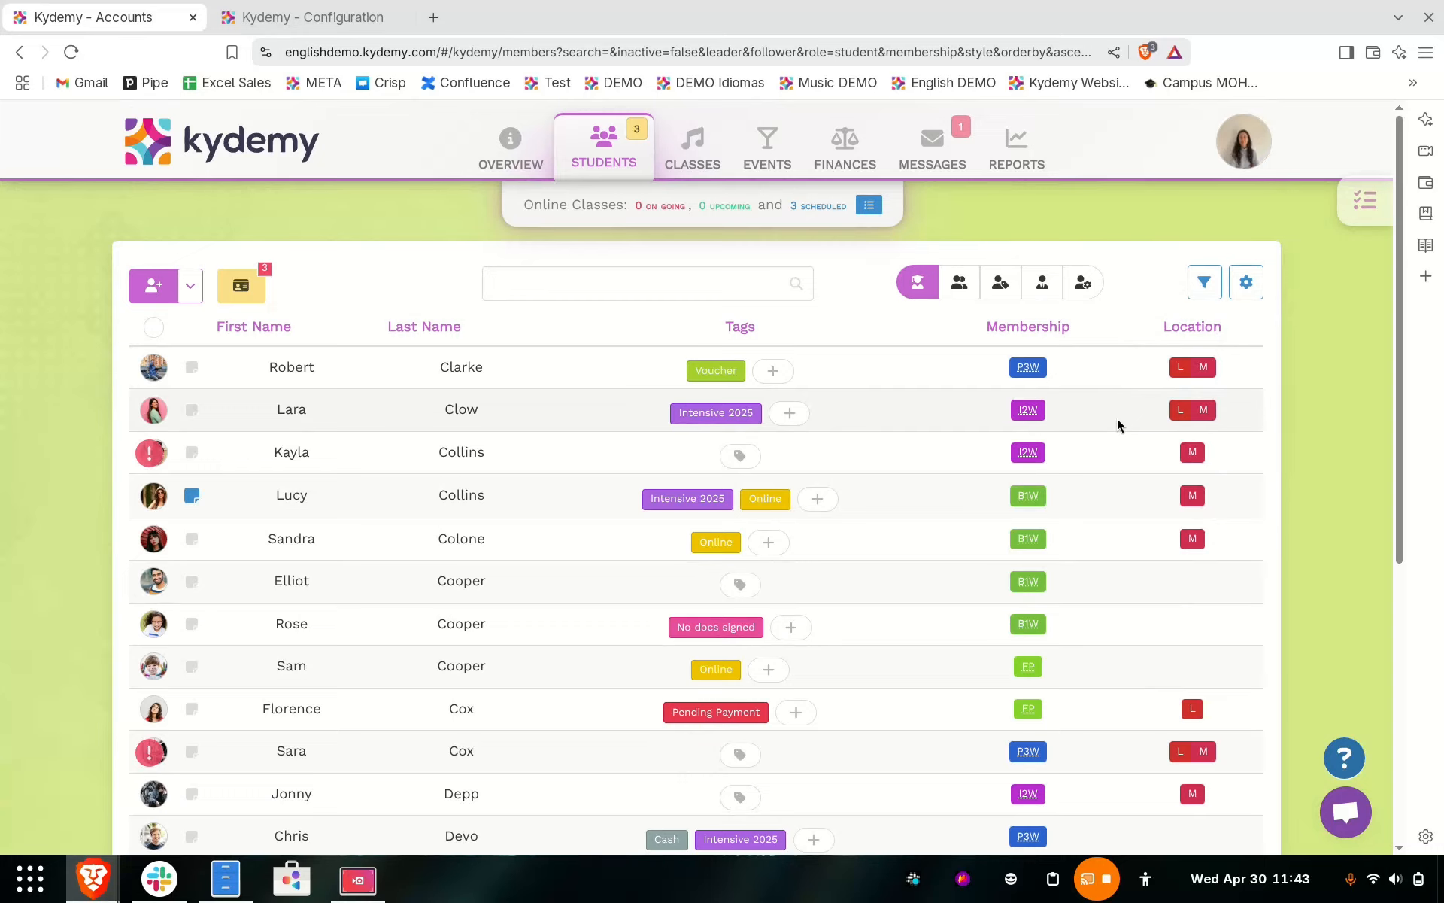
- View the weekly class schedule filtered by the Manchester location and by the London location
left_click(693, 156)
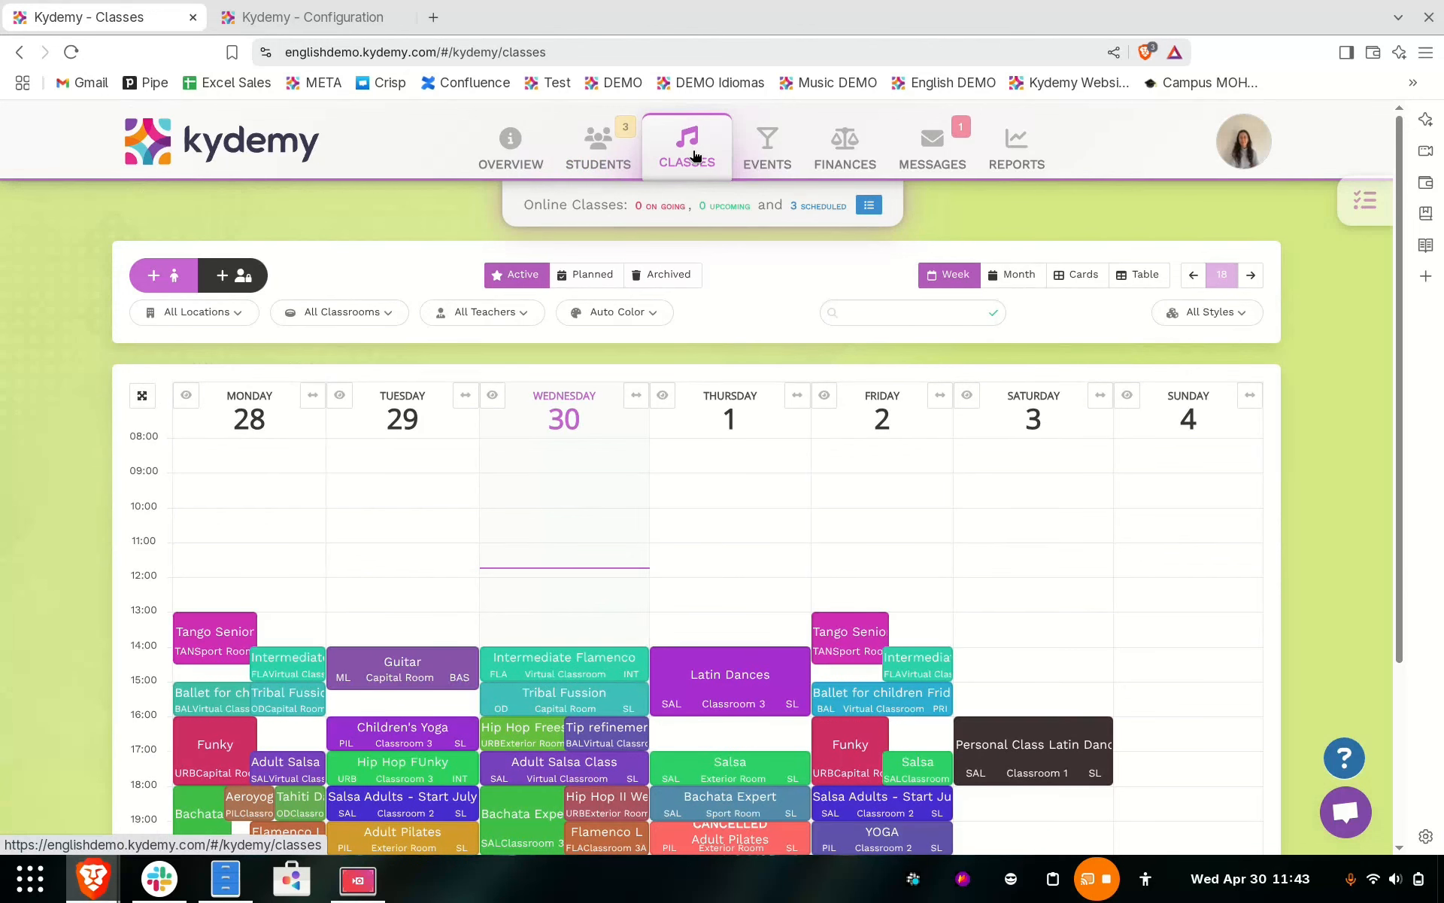
left_click(212, 322)
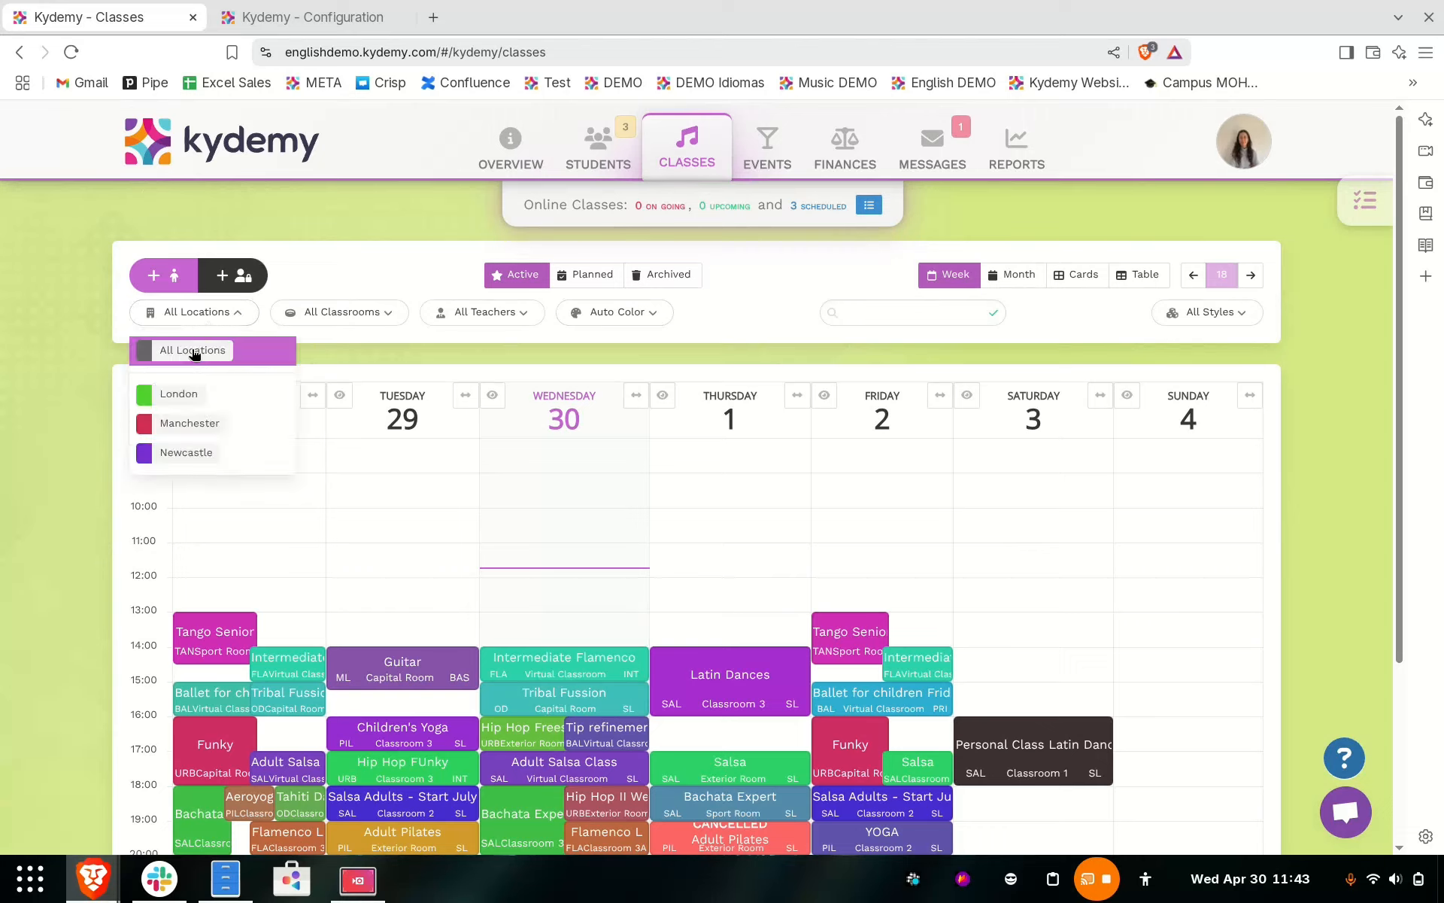
left_click(211, 422)
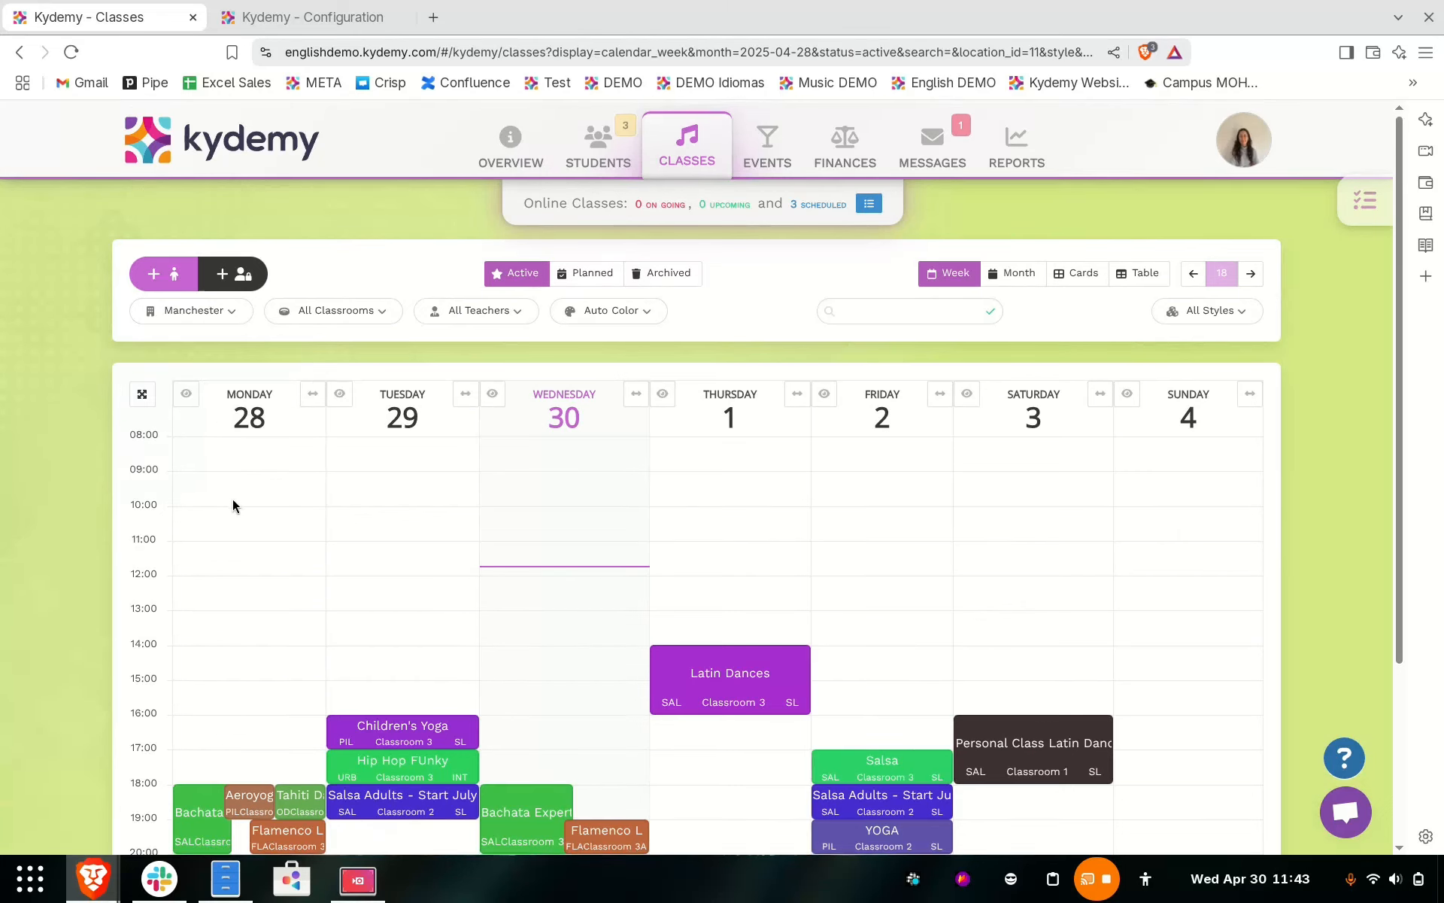
scroll(233, 505, "down", 1)
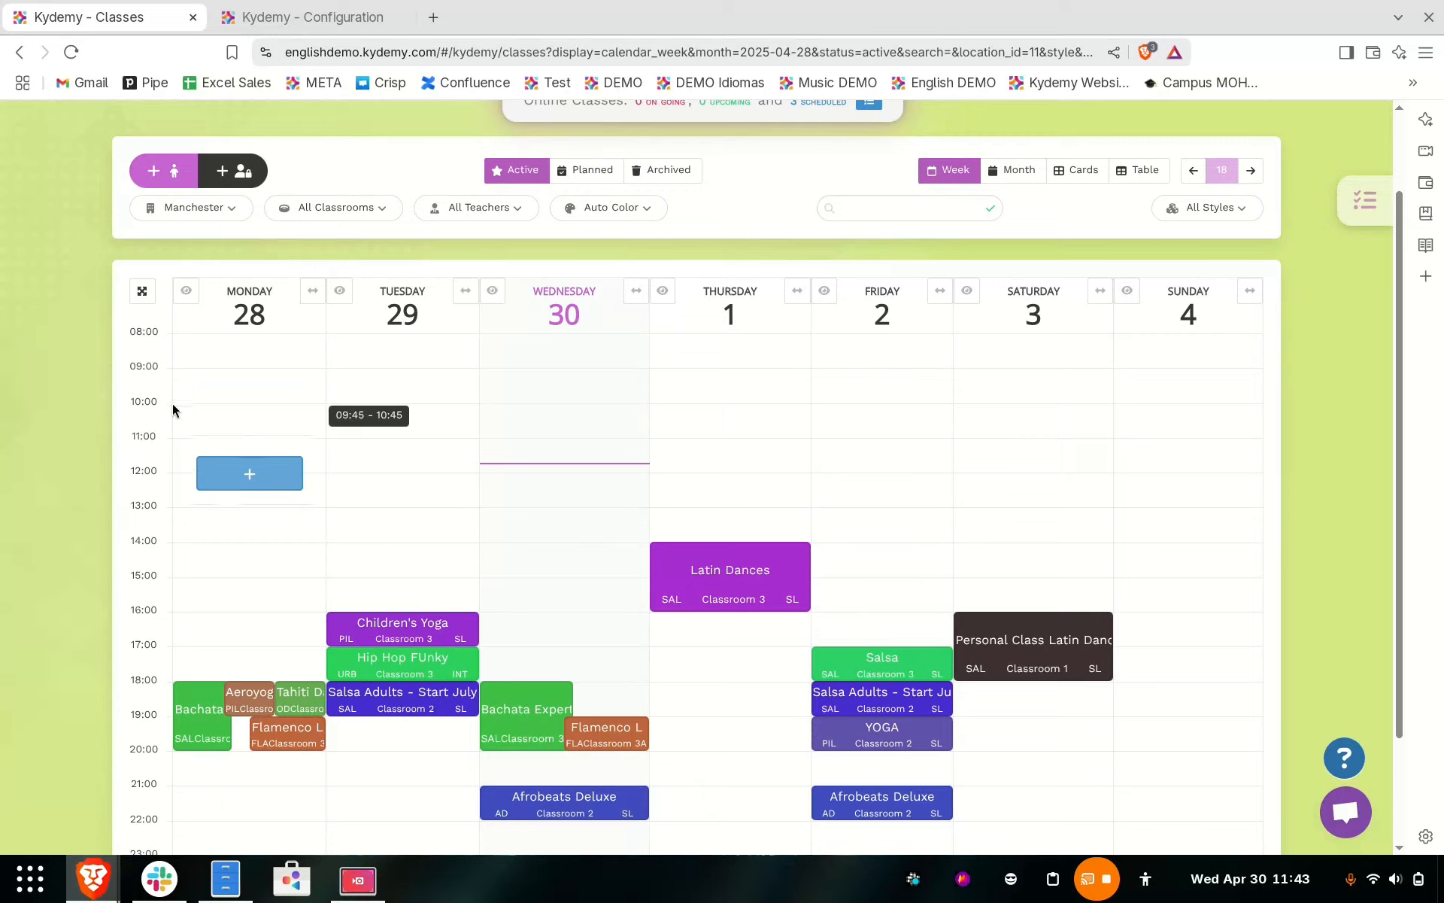
left_click(203, 211)
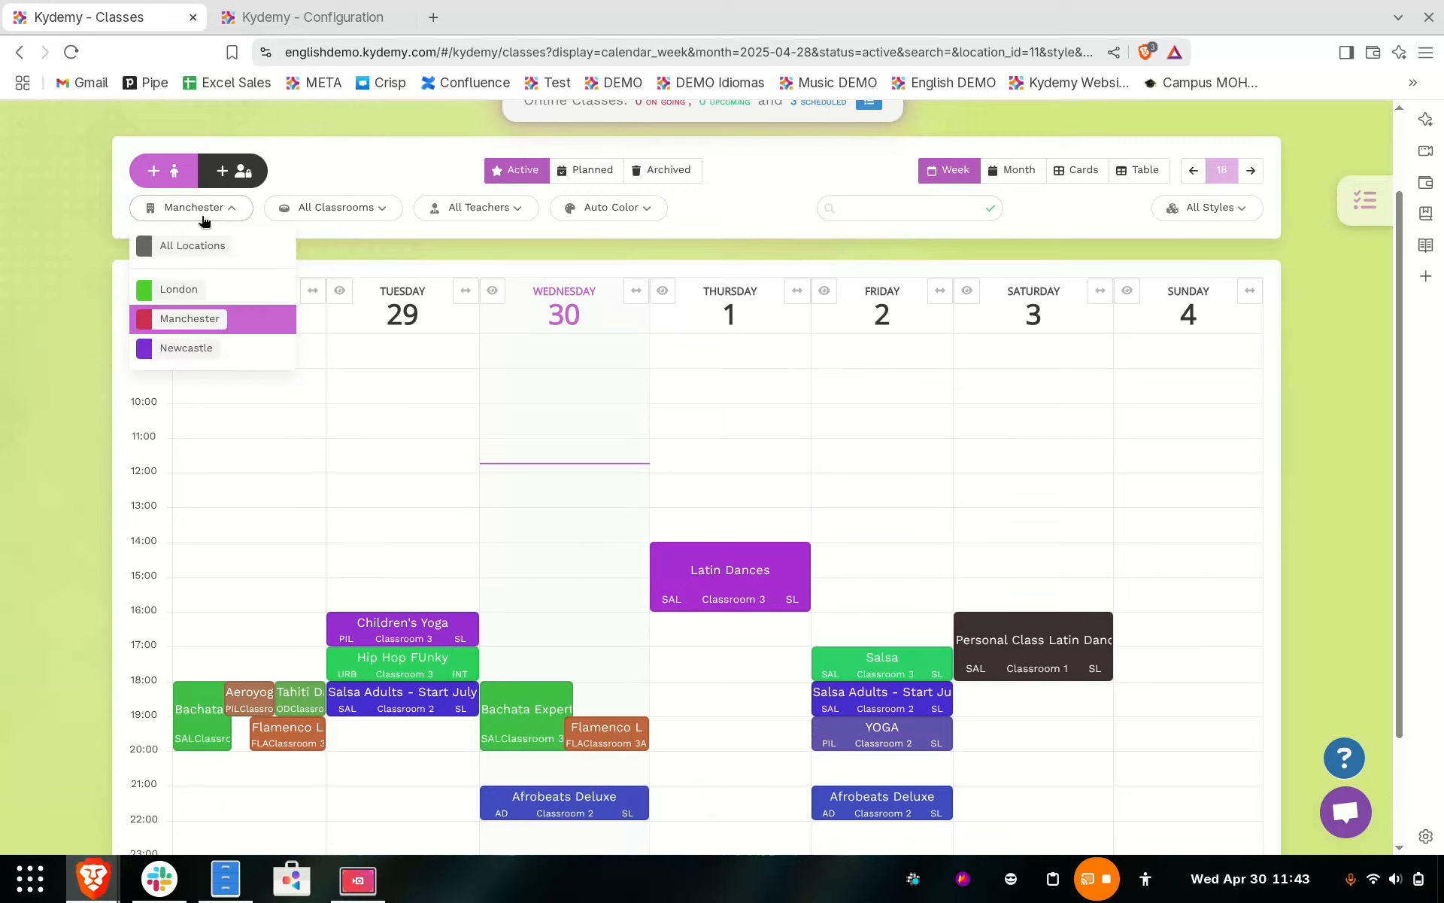
left_click(210, 293)
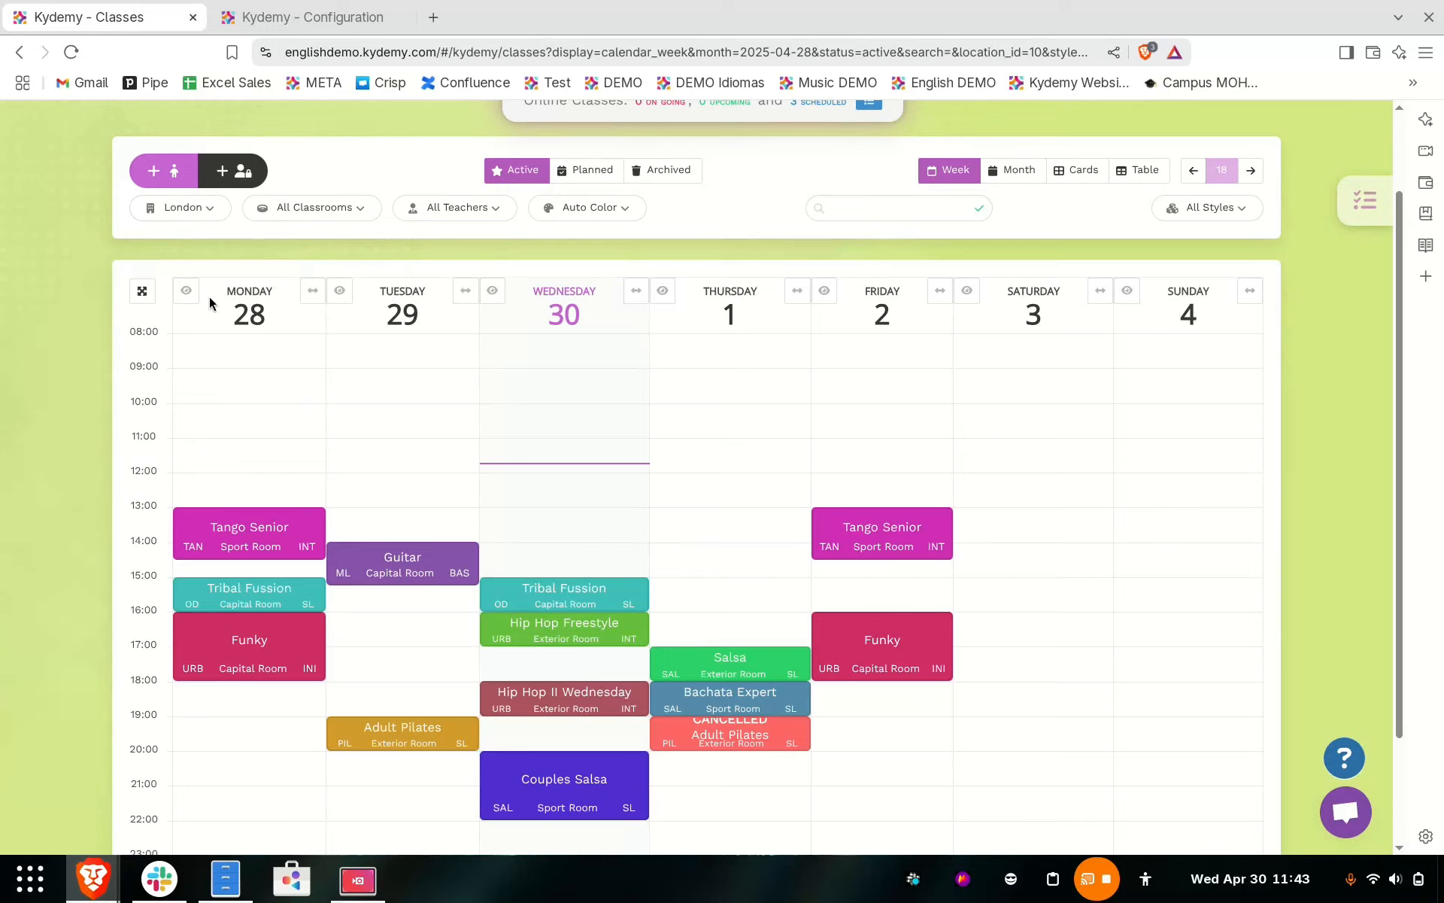